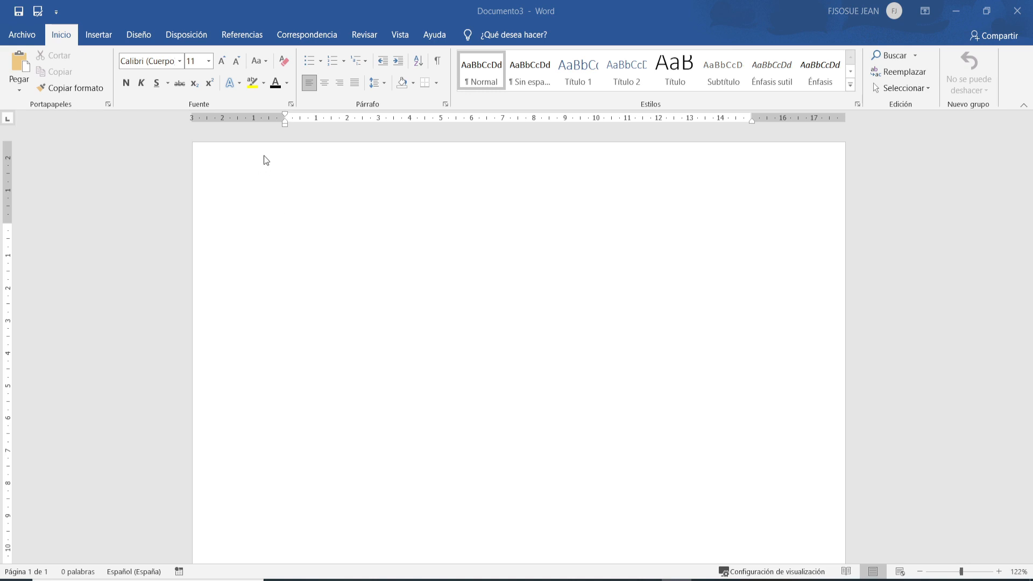
scroll(608, 425, down, 10)
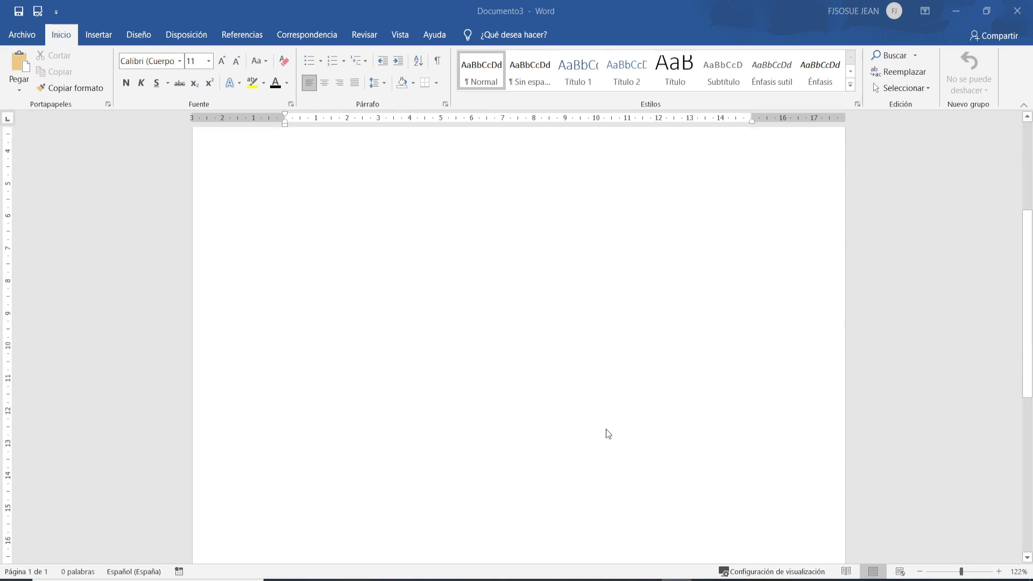
scroll(466, 403, up, 3)
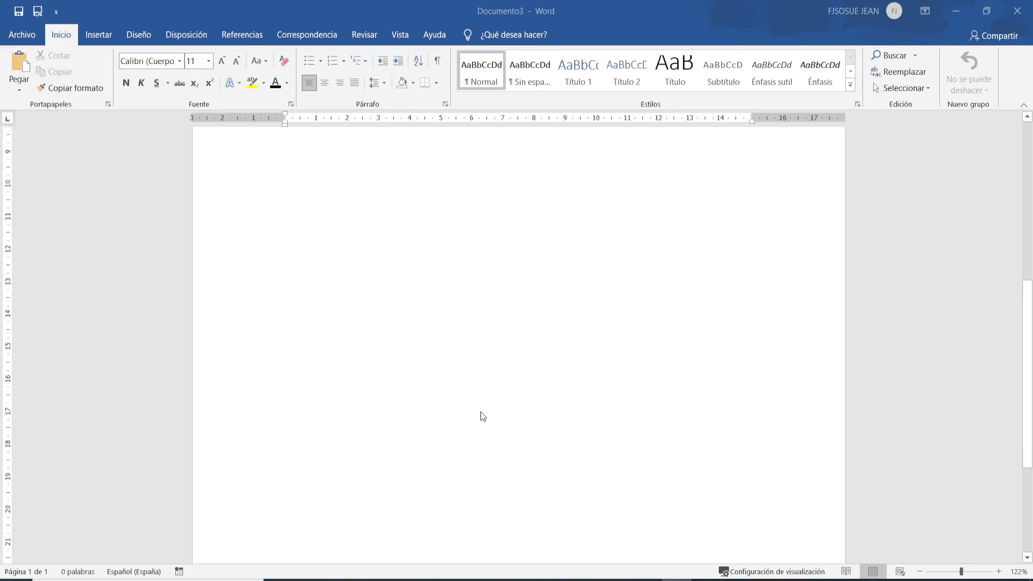
Switch to Documento1, review the sample story's column layout and its formatting instructions, and return to the blank Documento3.
mouse_move(616, 579)
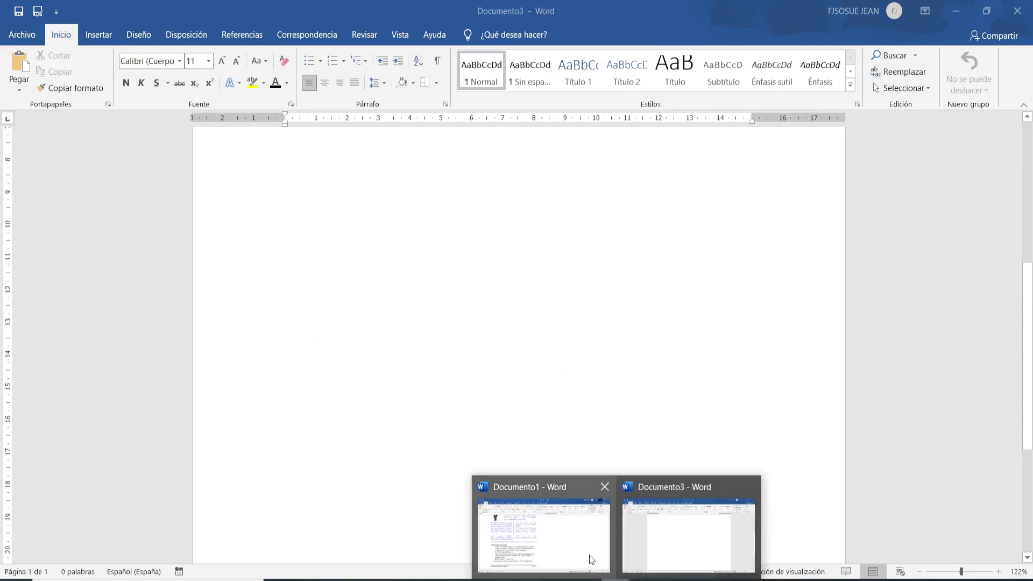
click(590, 557)
scroll(240, 425, up, 3)
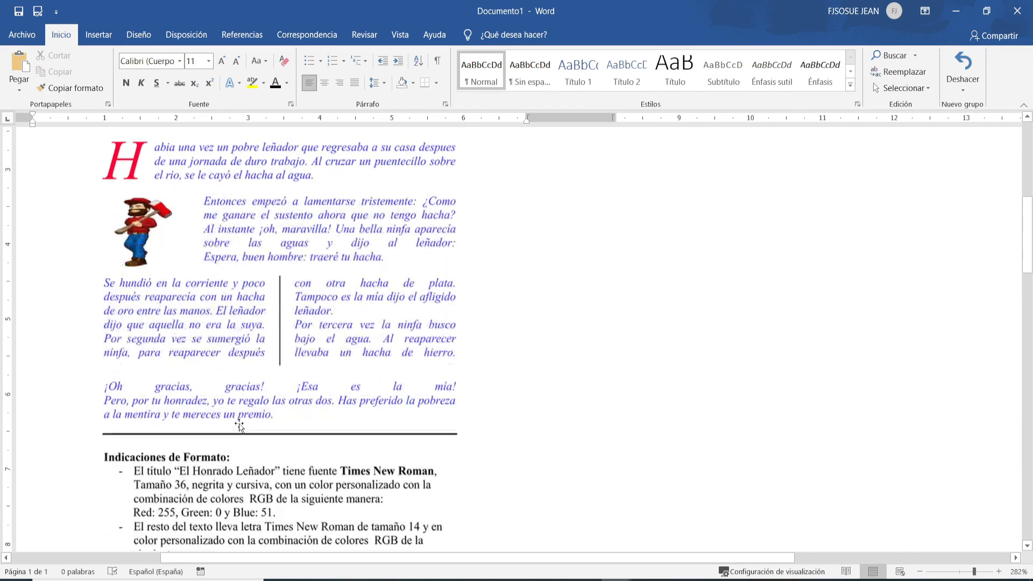
scroll(162, 371, down, 5)
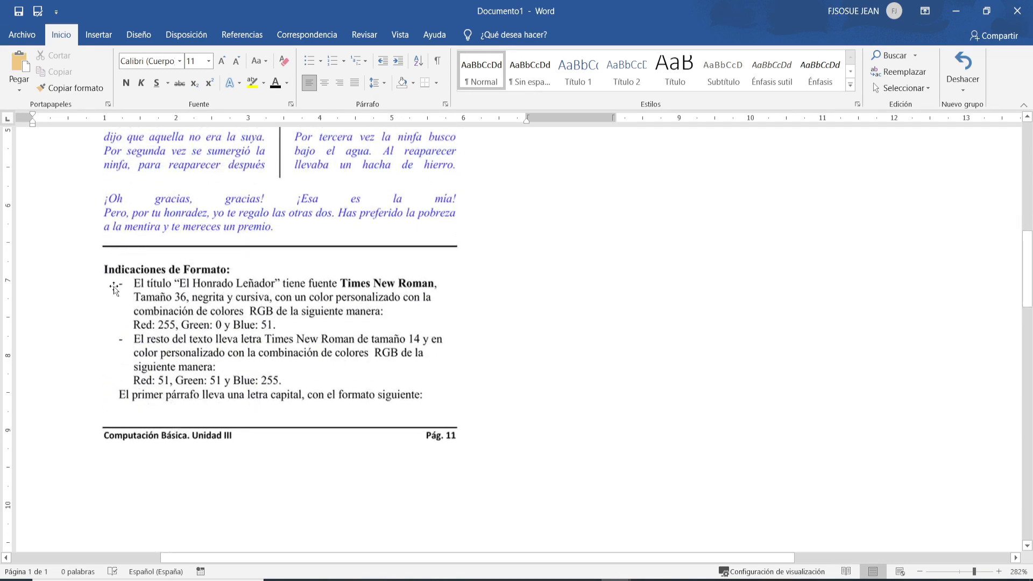
scroll(239, 397, up, 2)
scroll(238, 397, up, 1)
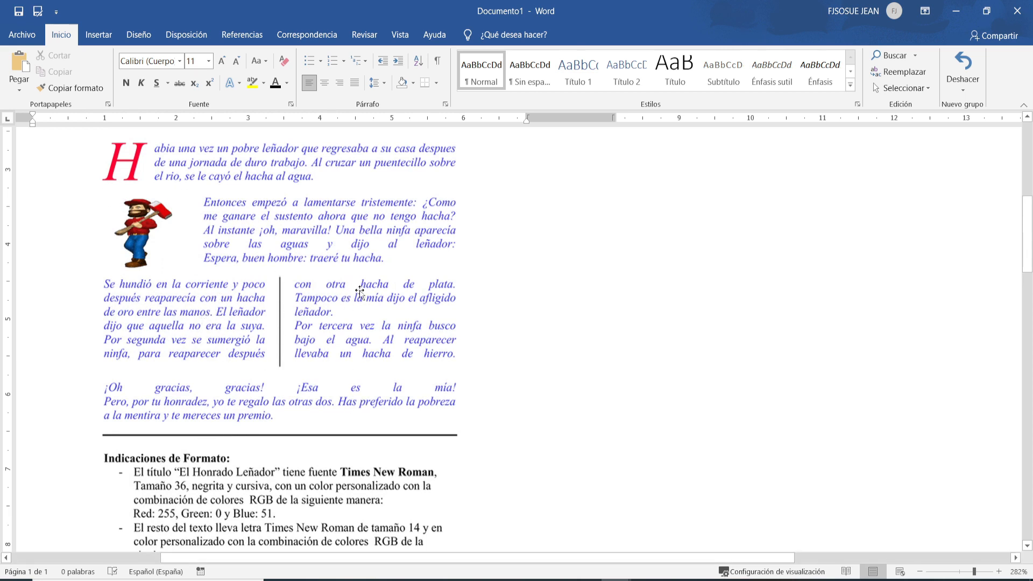
scroll(255, 262, up, 3)
scroll(255, 262, up, 3)
click(956, 11)
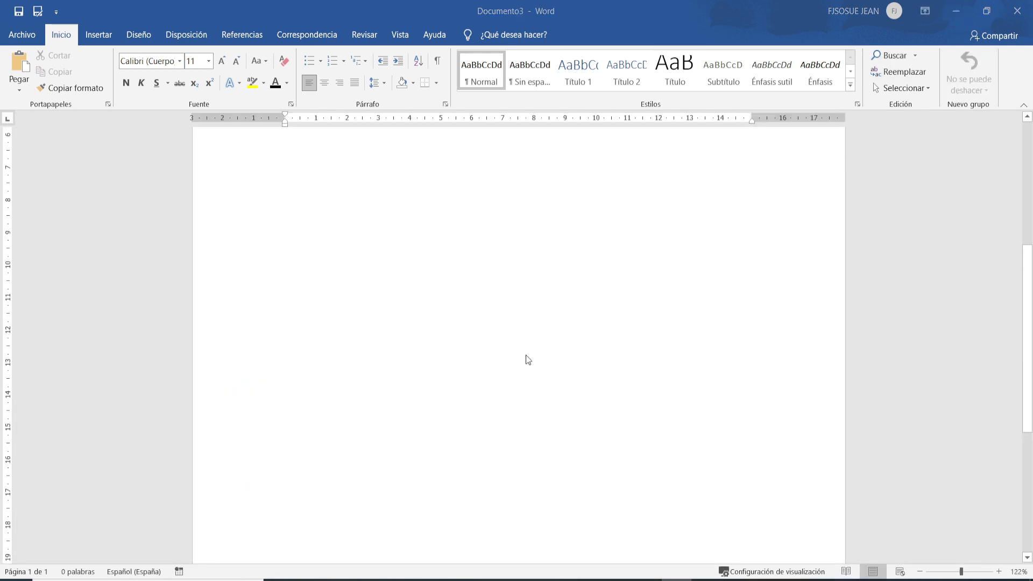
Fill four full lines at the start of the blank page with the letter a.
scroll(350, 259, up, 1)
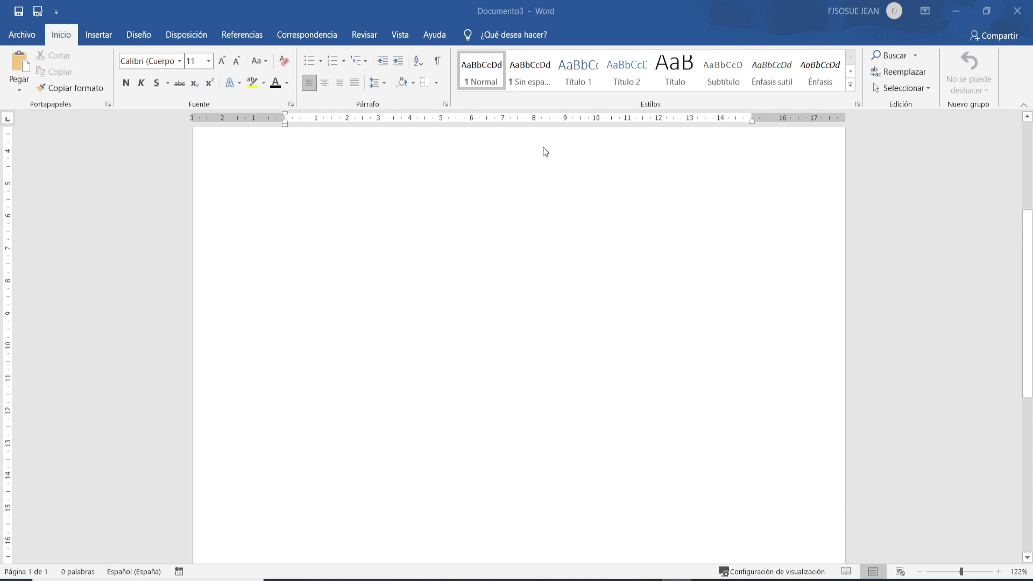
scroll(531, 432, up, 2)
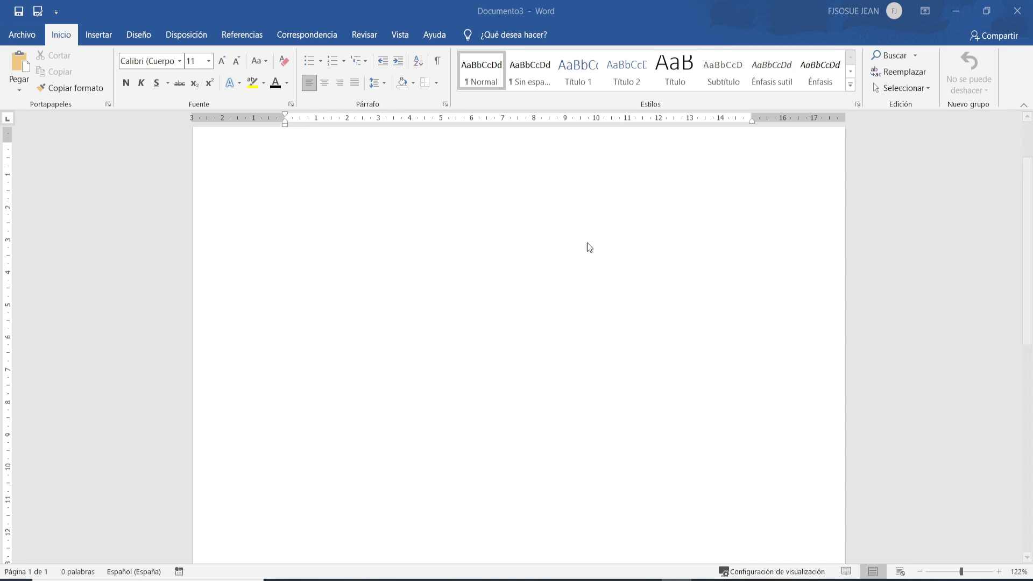
click(385, 268)
text(aaaaaaaaaaaaaaaaaaaa)
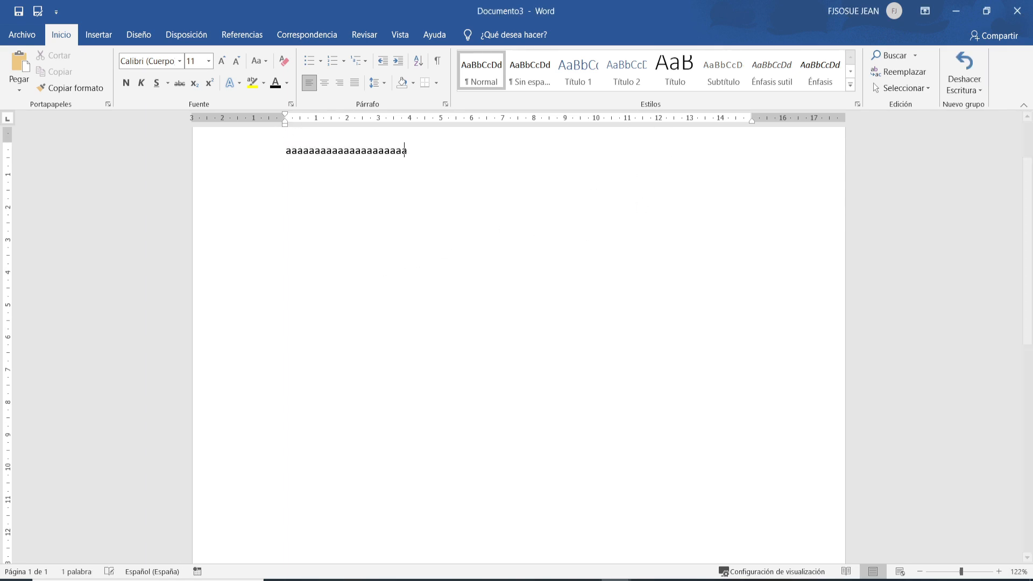
text(aaaaaaaaaaaaaaaaaaaaaaaaaaaaaaaaaaaaaaaaaaaaaaaaaaaaaaaaaaaaaaaaaaaaaaaaaaaaaaaaaaaaaaaaaaa)
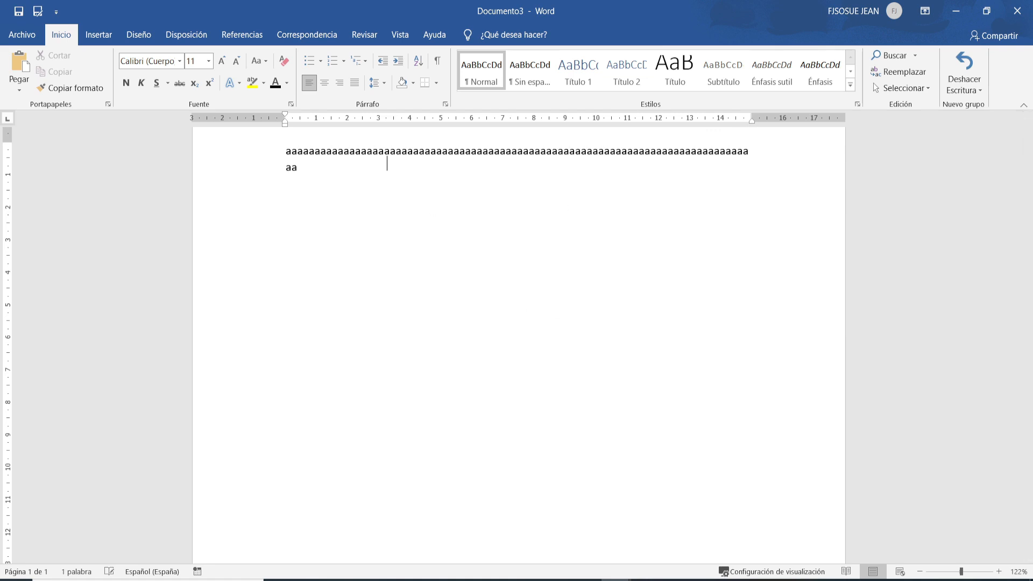
text(aaaaaaaaaaaaaaaaaaaaaaaaaaaaaaaaaaaaaaaaaaaaaaaaaaaaaaaaaaaaa)
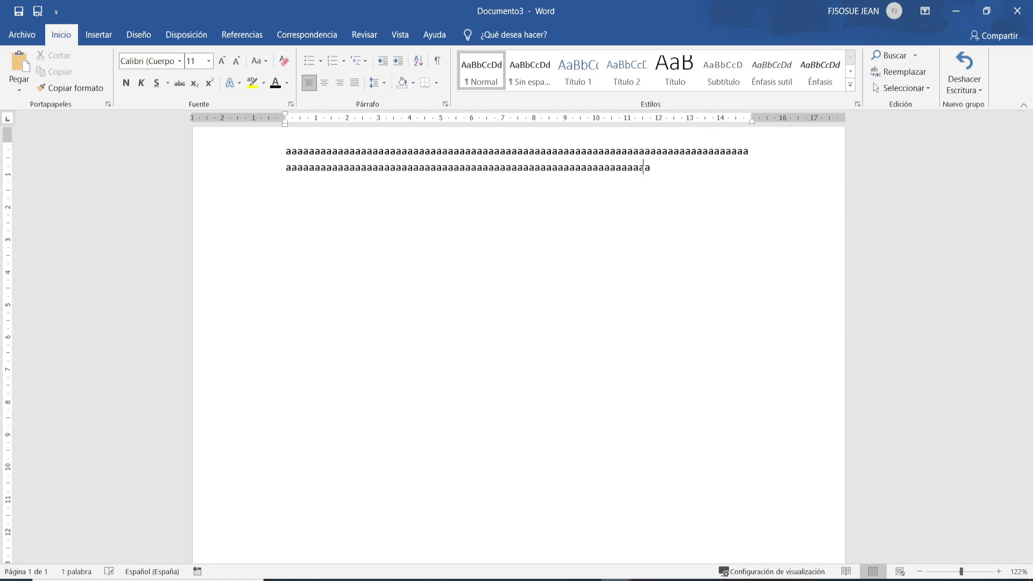
text(aaaaaaaaaaaaaaaaaaaaaaaaaaaaaaaaaaaaaaaaaaaaaaaaaaaaaaaaaaaa)
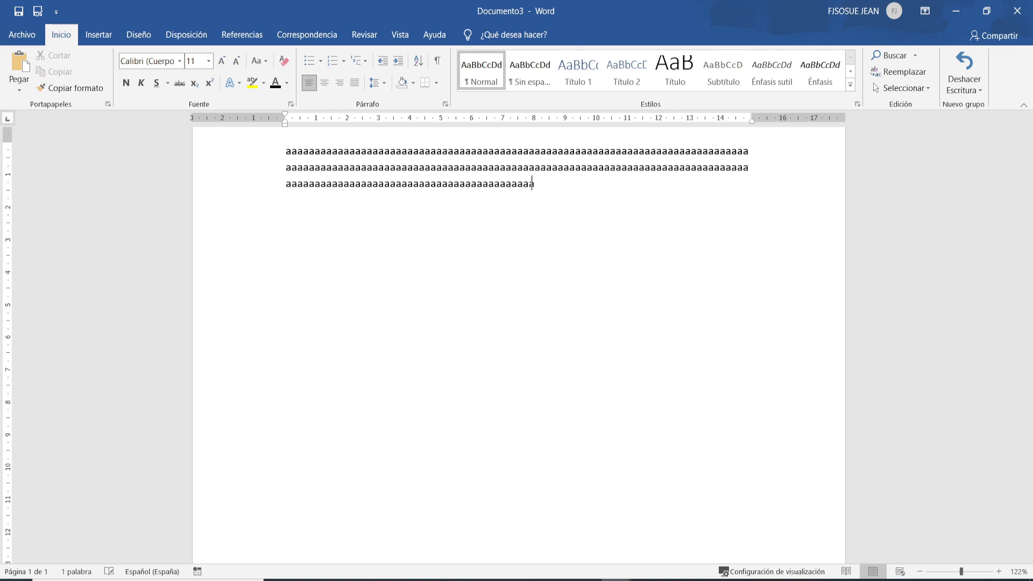
text(aaaaaaaaaaaaaaaaaaaaaaaa)
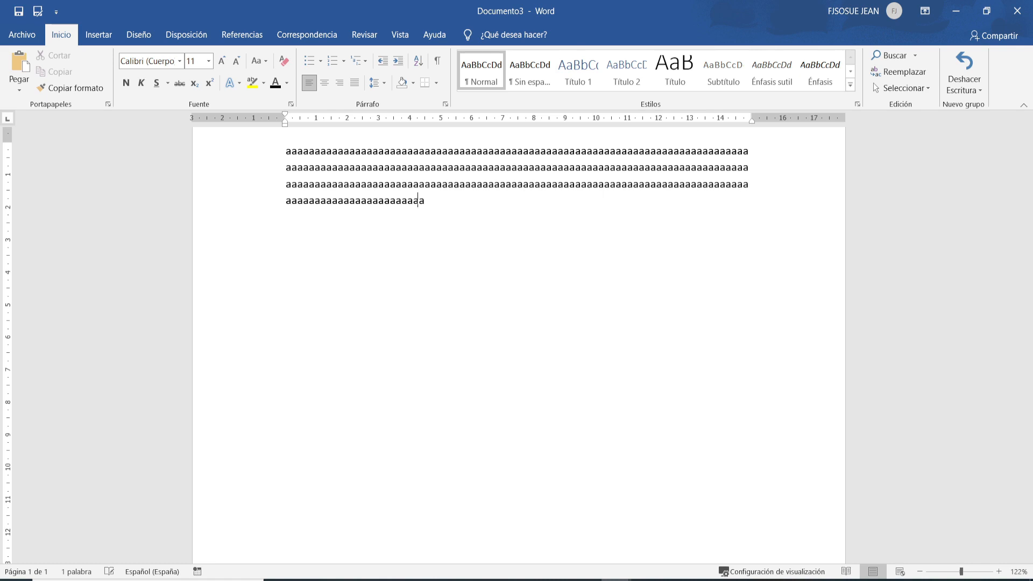
text(aaaaaaaaaaaaaaaaaaaaaaaaaaaaaaaaaaaaaaaaaaaaaaaa)
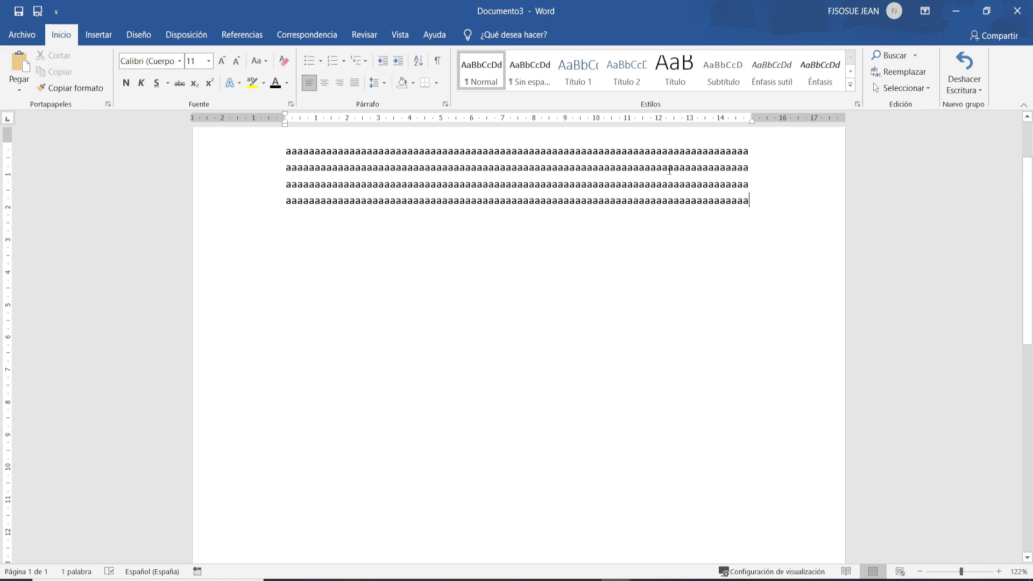
Select the first half of the first line of filler text, and after it the second half.
scroll(418, 182, down, 1)
scroll(431, 205, up, 1)
drag(499, 151, 288, 151)
drag(552, 151, 743, 153)
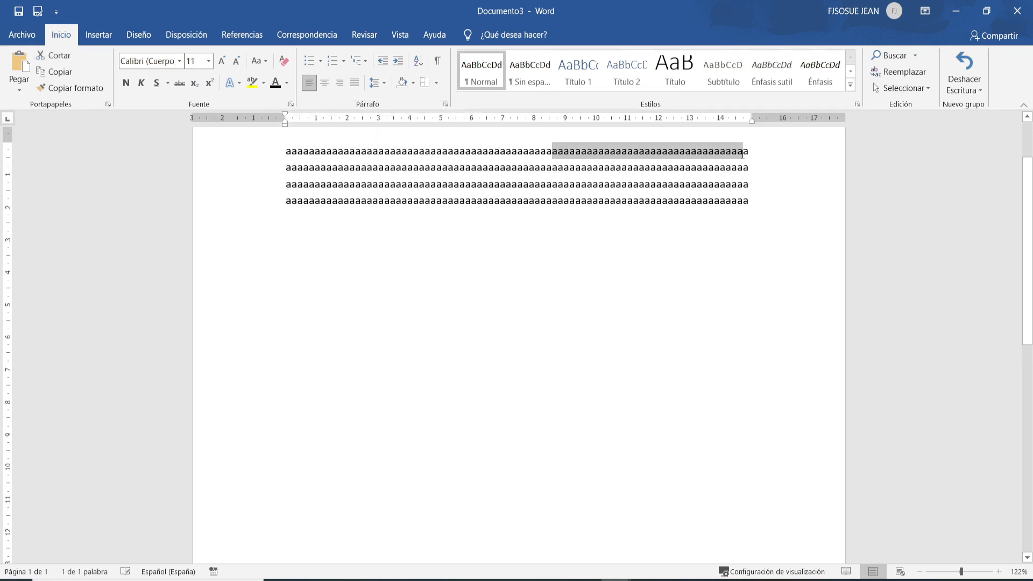
scroll(430, 240, up, 2)
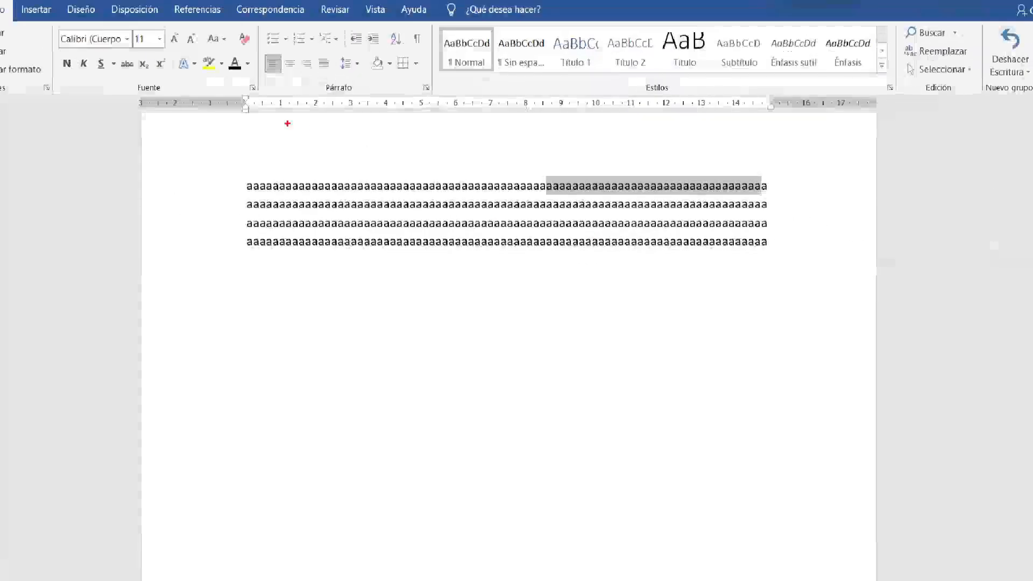
mouse_move(240, 92)
mouse_down()
mouse_move(244, 119)
mouse_move(747, 105)
mouse_move(783, 123)
mouse_move(752, 105)
mouse_up()
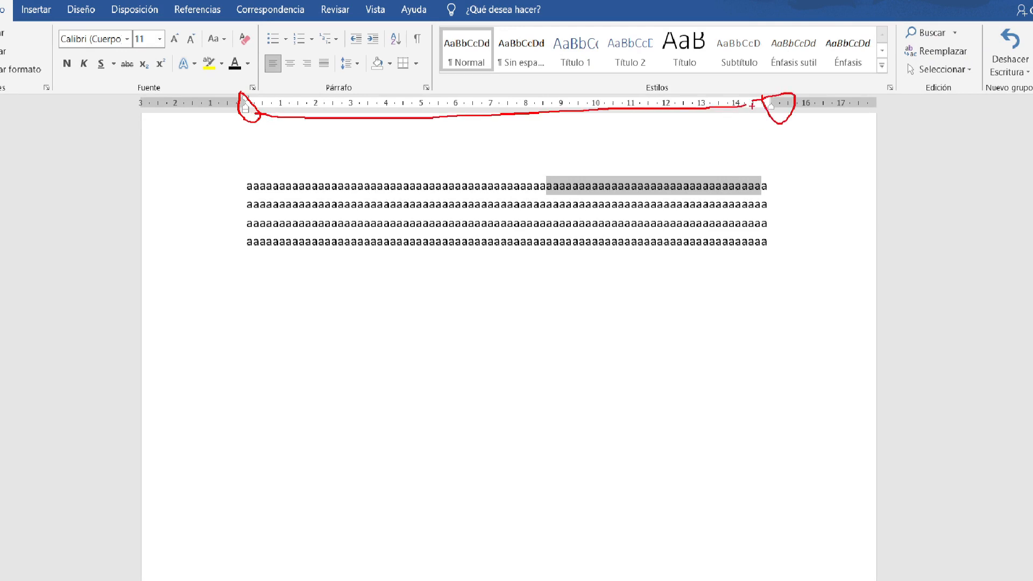
drag(493, 95, 515, 580)
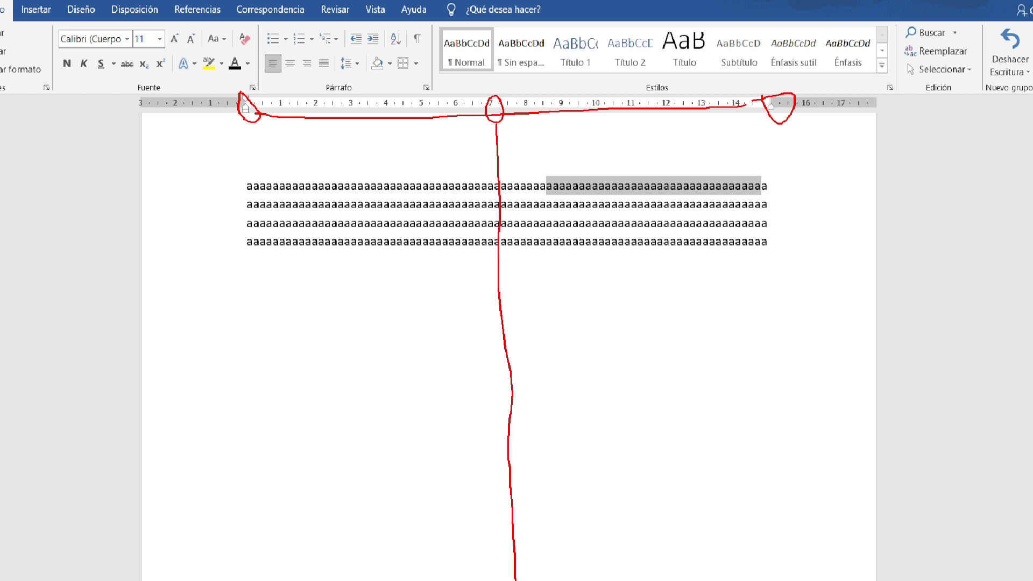
mouse_move(213, 303)
mouse_down()
mouse_move(313, 377)
mouse_move(329, 377)
mouse_up()
mouse_move(690, 291)
mouse_down()
mouse_move(741, 287)
mouse_move(801, 338)
mouse_up()
mouse_move(202, 248)
mouse_down()
mouse_move(263, 430)
mouse_move(256, 221)
mouse_up()
mouse_move(672, 253)
mouse_down()
mouse_move(752, 410)
mouse_move(768, 282)
mouse_up()
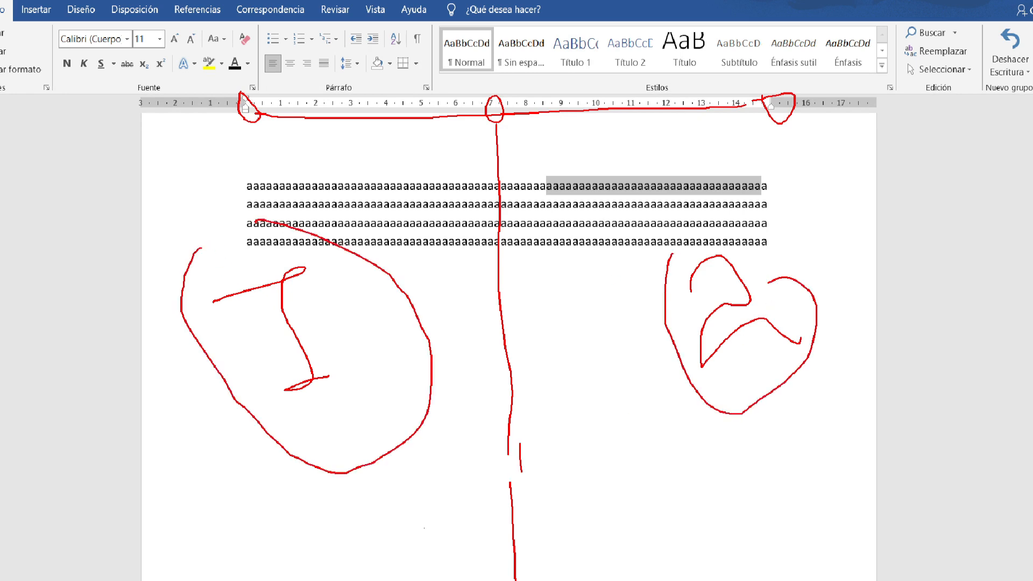
mouse_move(190, 542)
mouse_down()
mouse_move(797, 554)
mouse_move(694, 580)
mouse_move(296, 580)
mouse_up()
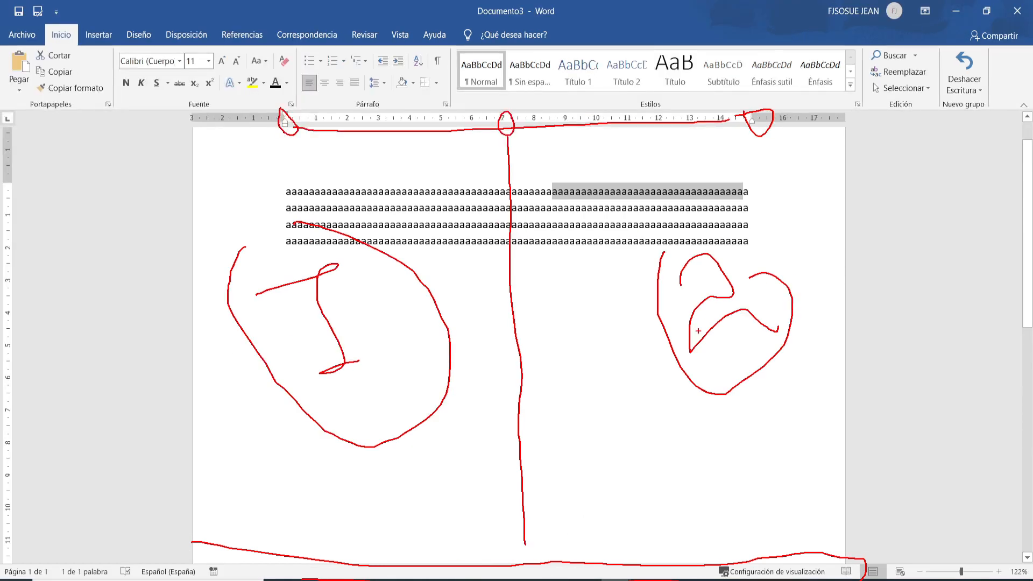
key(Escape)
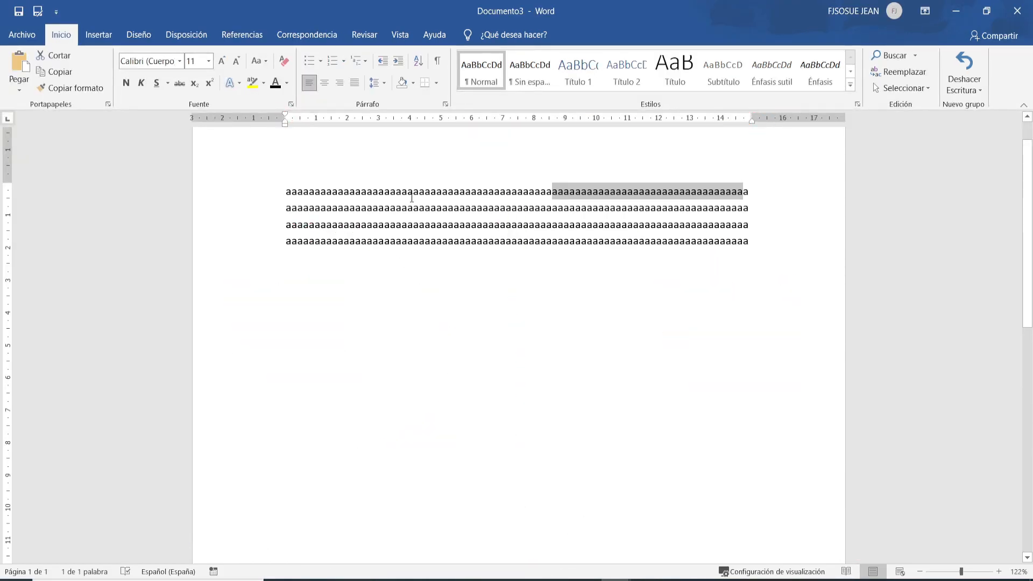
Undo all typing of the filler text in the document.
click(412, 196)
key(ctrl+z)
key(ctrl+z)
key(ctrl+z)
key(ctrl+z)
key(ctrl+z)
key(ctrl+z)
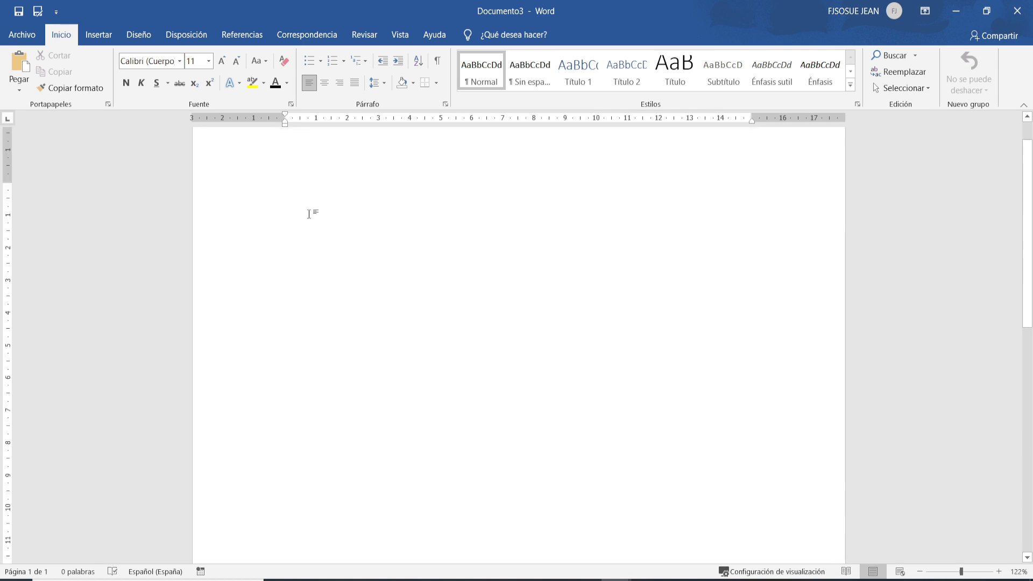
scroll(280, 223, up, 1)
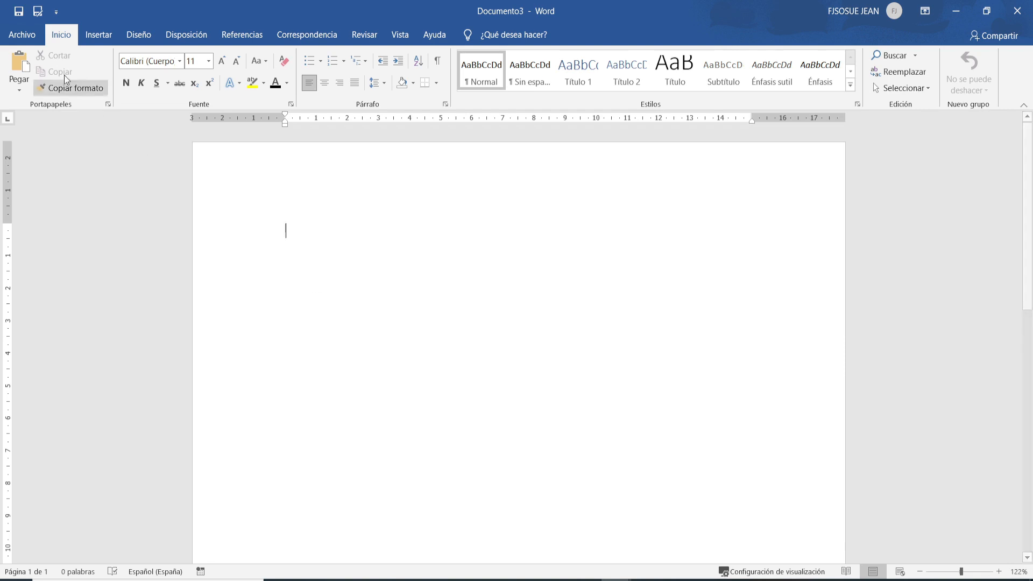
click(20, 39)
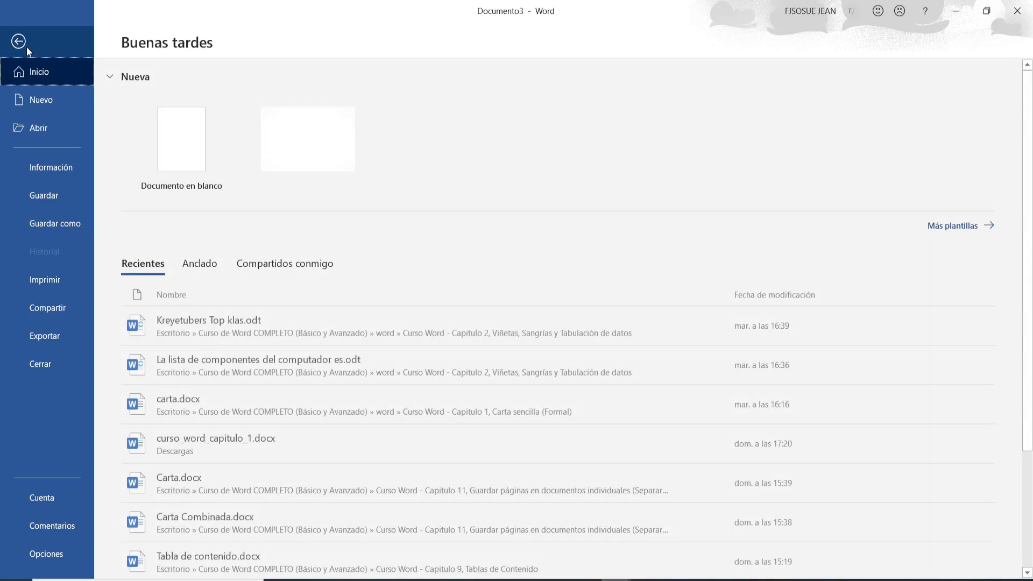
click(26, 47)
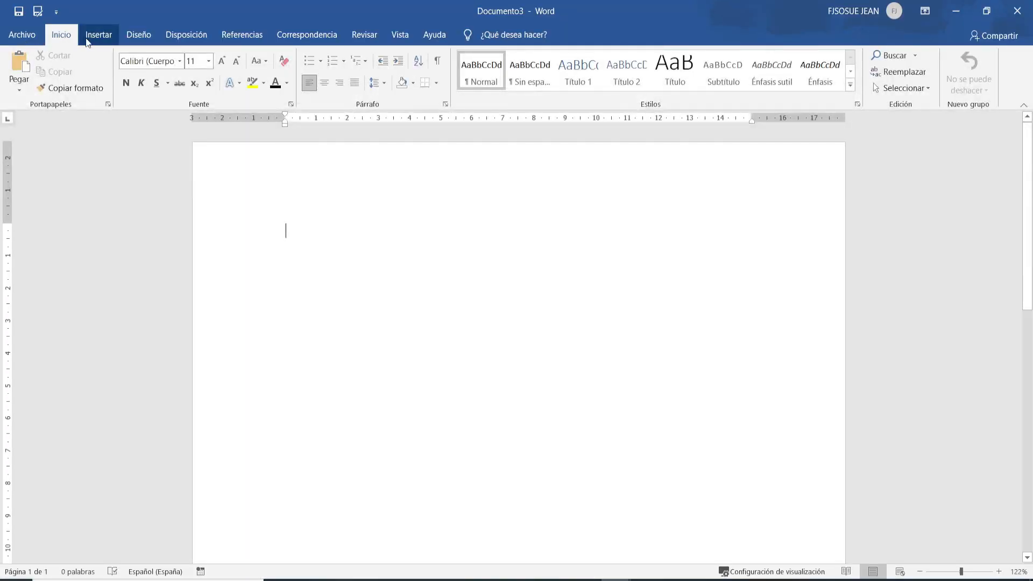
click(99, 36)
click(139, 35)
click(186, 34)
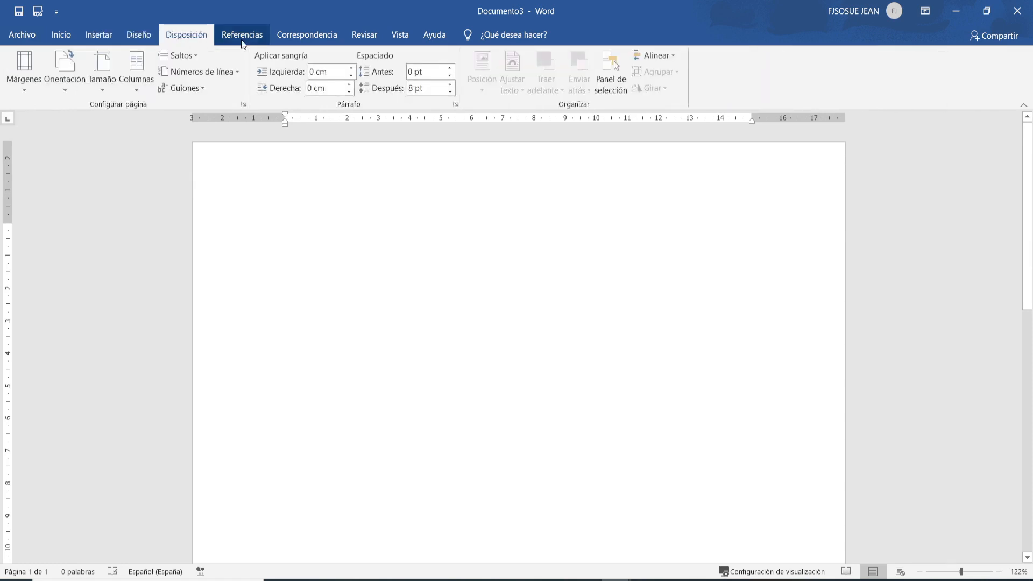
click(242, 34)
click(306, 35)
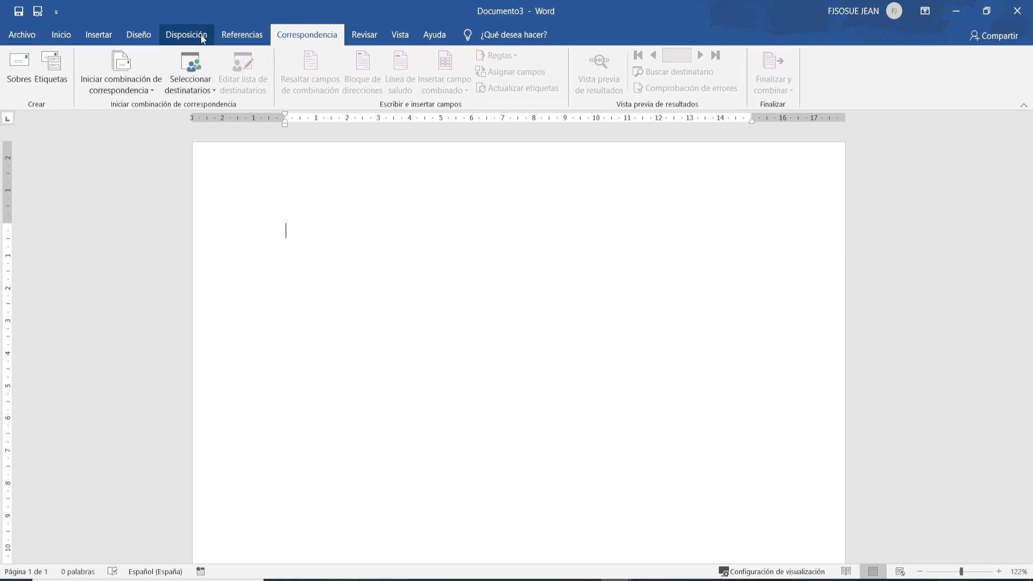
Open the list of column layout options for the page.
click(183, 42)
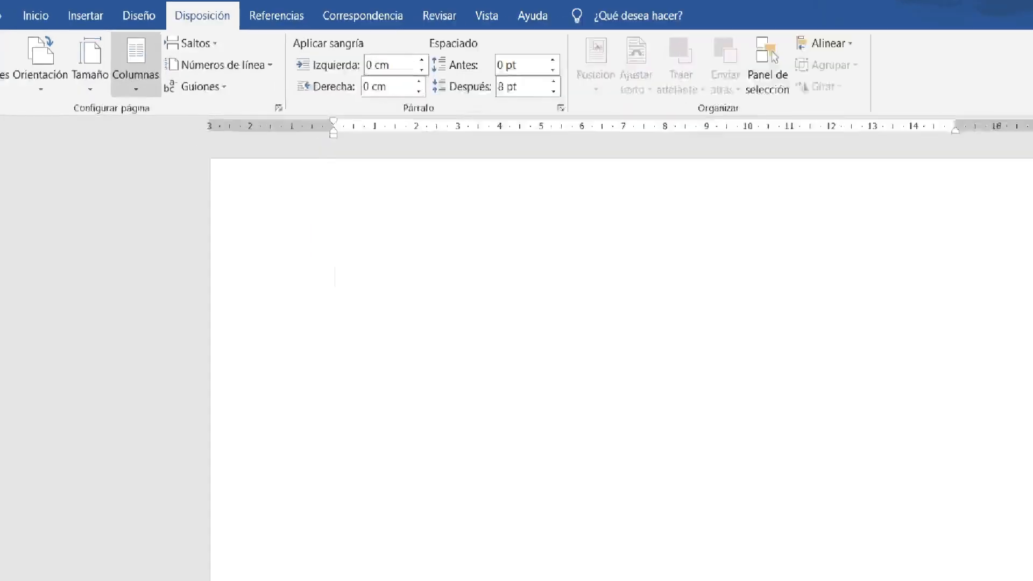
mouse_move(100, 4)
mouse_down()
mouse_move(97, 114)
mouse_move(184, 111)
mouse_move(113, 10)
mouse_up()
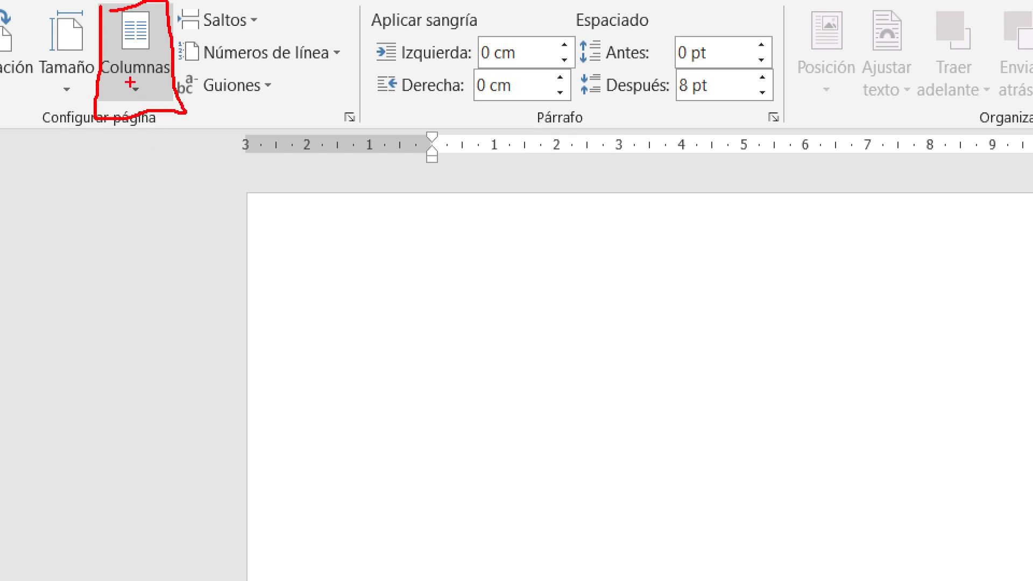
mouse_move(128, 81)
mouse_down()
mouse_move(143, 101)
mouse_move(125, 79)
mouse_up()
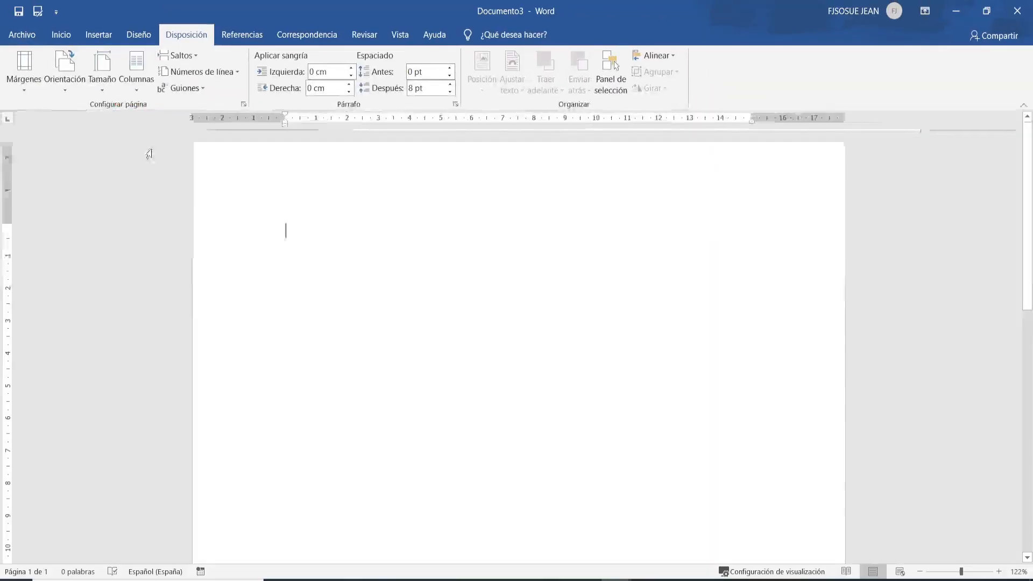
click(136, 95)
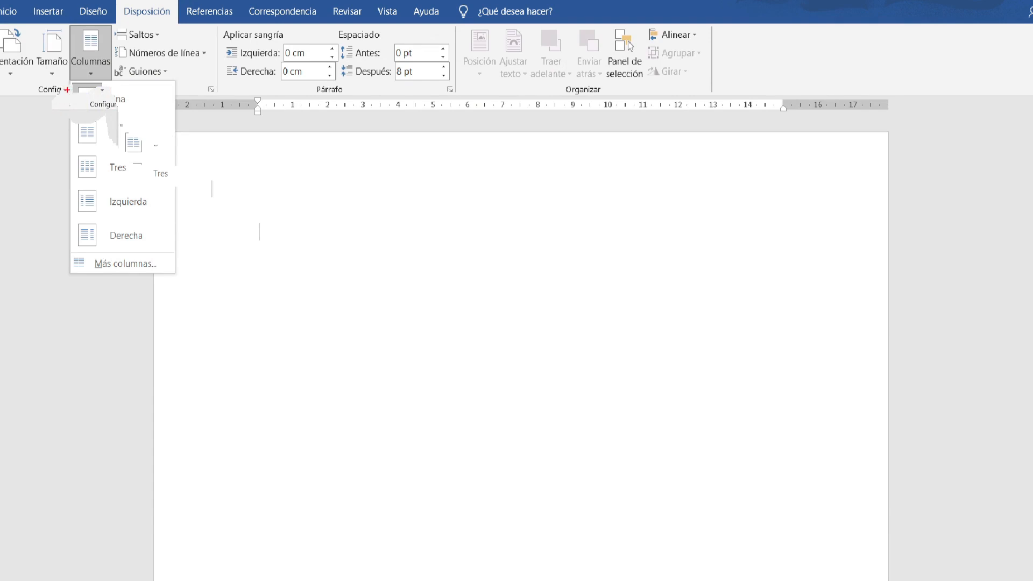
mouse_move(71, 104)
mouse_down()
mouse_move(140, 105)
mouse_move(106, 89)
mouse_move(171, 127)
mouse_move(155, 111)
mouse_up()
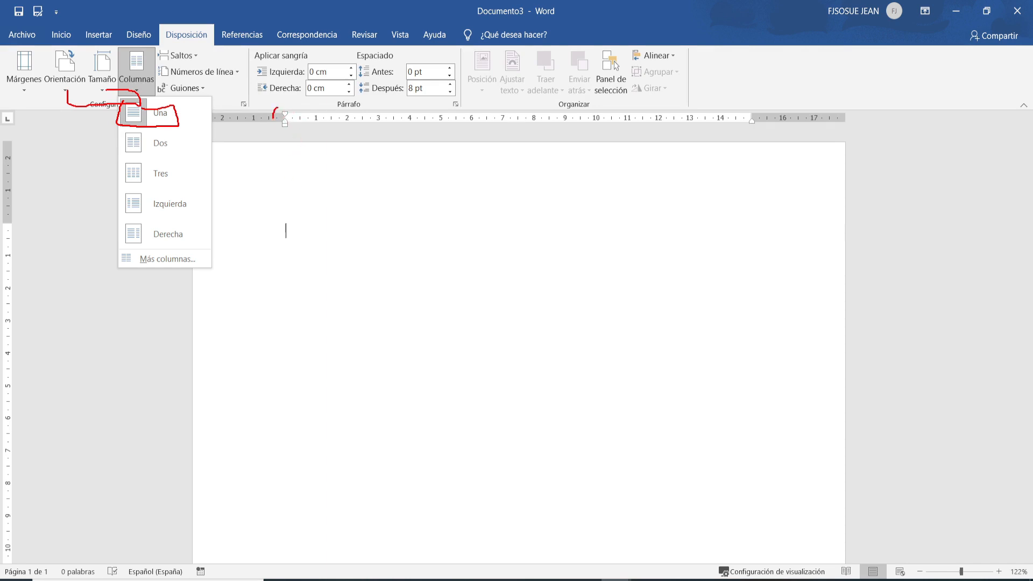
mouse_move(274, 111)
mouse_down()
mouse_move(295, 110)
mouse_move(277, 104)
mouse_up()
mouse_move(748, 110)
mouse_down()
mouse_move(764, 125)
mouse_move(757, 113)
mouse_up()
mouse_move(155, 108)
mouse_down()
mouse_move(176, 124)
mouse_move(161, 106)
mouse_up()
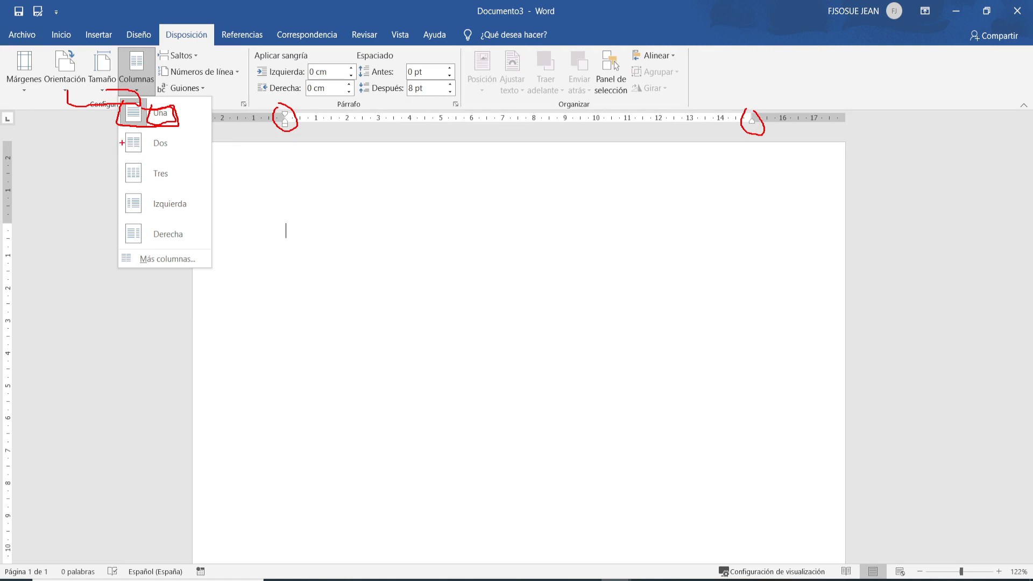
mouse_move(153, 142)
mouse_down()
mouse_move(164, 158)
mouse_move(164, 139)
mouse_move(178, 166)
mouse_move(155, 168)
mouse_up()
mouse_move(114, 248)
mouse_down()
mouse_move(208, 252)
mouse_move(205, 273)
mouse_move(114, 274)
mouse_move(112, 250)
mouse_up()
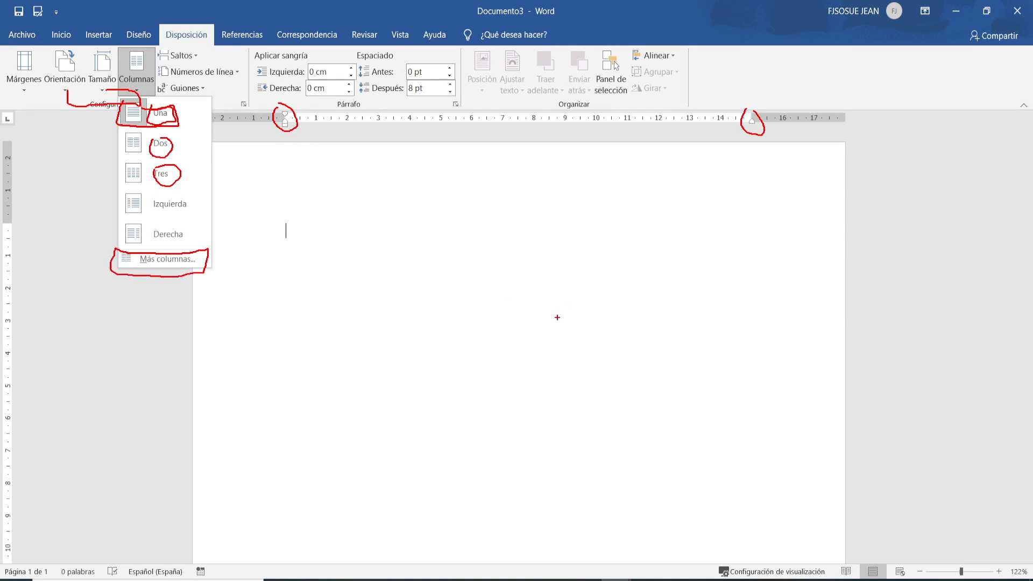
Set the page layout of the blank document to two columns.
key(Escape)
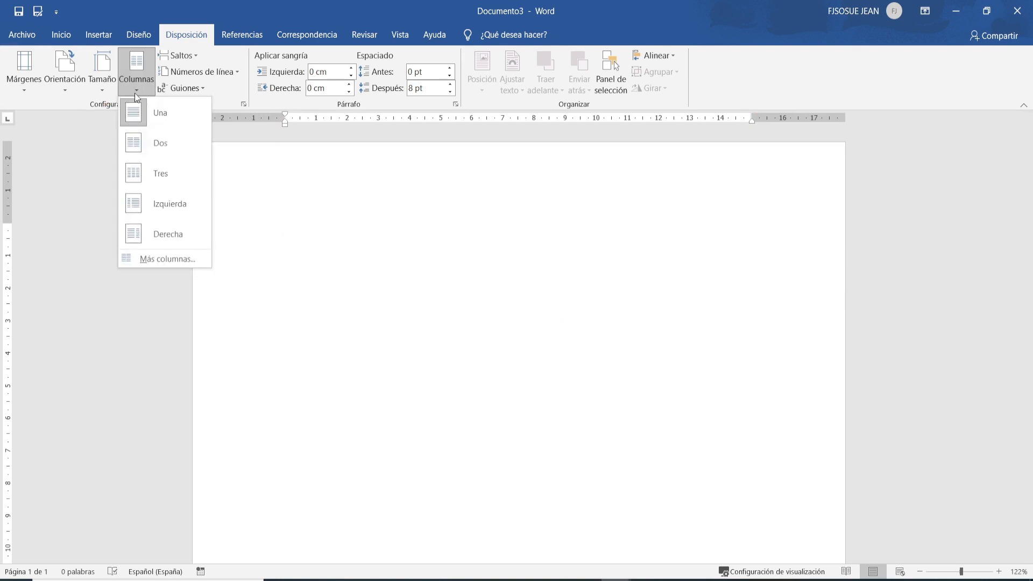
click(166, 147)
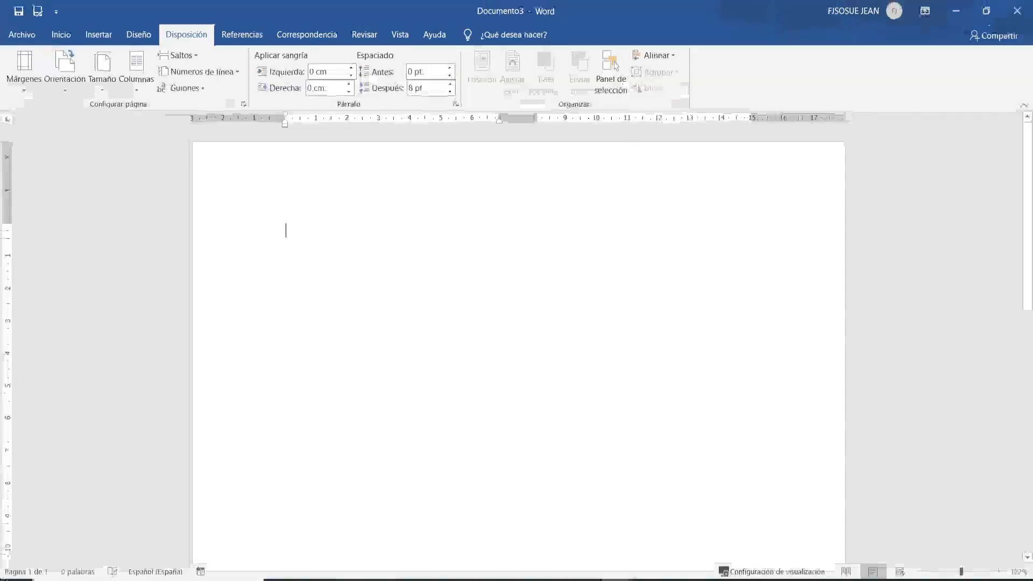
mouse_move(281, 108)
mouse_down()
mouse_move(277, 126)
mouse_move(296, 120)
mouse_up()
mouse_move(497, 113)
mouse_down()
mouse_move(492, 130)
mouse_move(509, 110)
mouse_move(490, 109)
mouse_move(542, 112)
mouse_up()
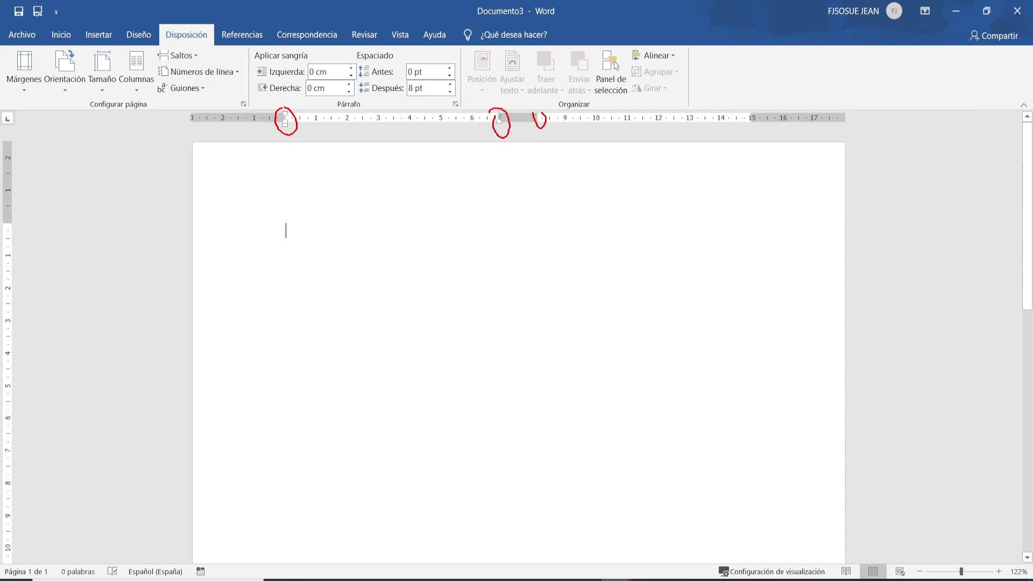
mouse_move(740, 111)
mouse_down()
mouse_move(751, 133)
mouse_move(758, 114)
mouse_up()
mouse_move(523, 119)
mouse_down()
mouse_move(533, 312)
mouse_move(528, 508)
mouse_up()
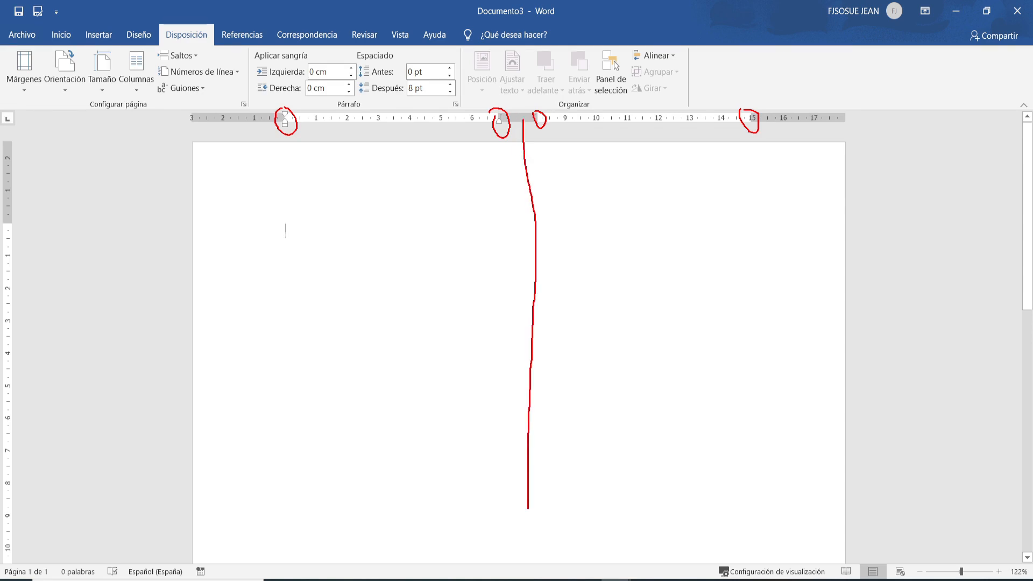
mouse_move(266, 226)
mouse_down()
mouse_move(312, 209)
mouse_move(293, 293)
mouse_move(369, 296)
mouse_up()
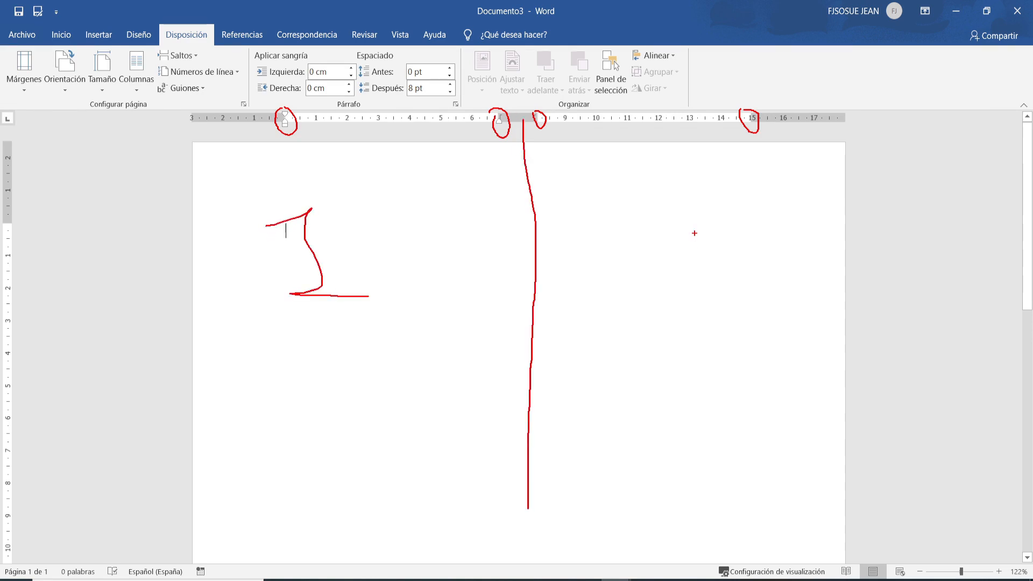
mouse_move(728, 199)
mouse_down()
mouse_move(704, 221)
mouse_move(727, 295)
mouse_up()
mouse_move(643, 174)
mouse_down()
mouse_move(718, 325)
mouse_move(674, 175)
mouse_up()
mouse_move(264, 189)
mouse_down()
mouse_move(360, 356)
mouse_move(246, 160)
mouse_up()
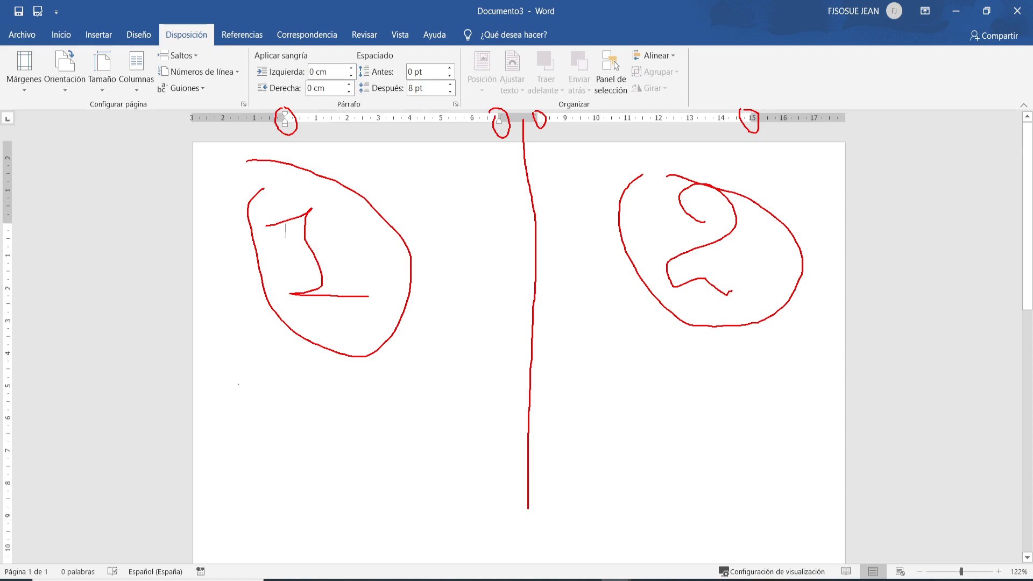
mouse_move(209, 365)
mouse_down()
mouse_move(258, 350)
mouse_move(254, 416)
mouse_up()
mouse_move(345, 386)
mouse_down()
mouse_move(379, 359)
mouse_move(443, 339)
mouse_move(499, 288)
mouse_up()
drag(312, 450, 425, 363)
mouse_move(653, 366)
mouse_down()
mouse_move(719, 371)
mouse_move(836, 347)
mouse_up()
drag(579, 486, 787, 421)
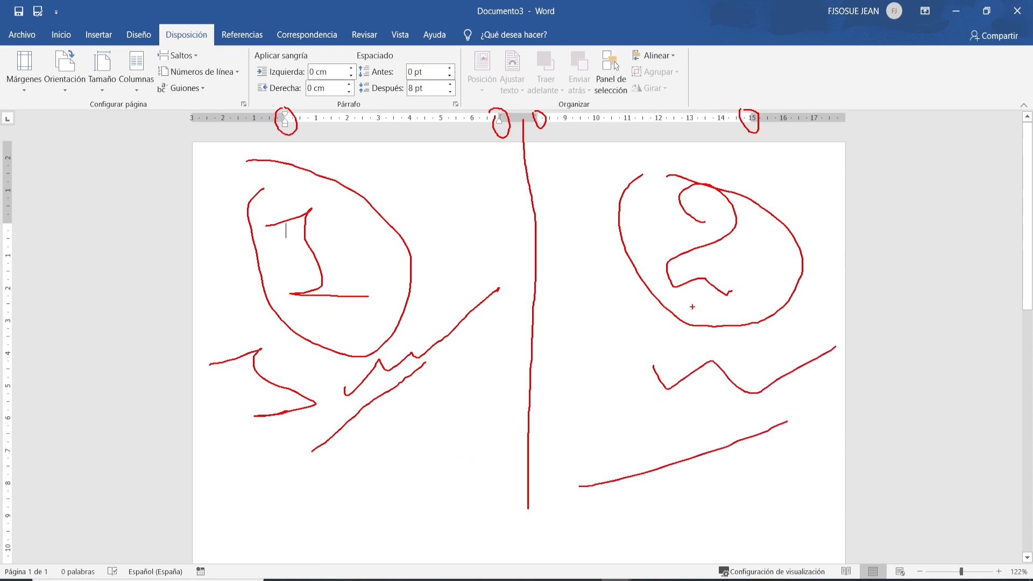
mouse_move(199, 555)
mouse_down()
mouse_move(799, 534)
mouse_move(586, 575)
mouse_move(294, 575)
mouse_up()
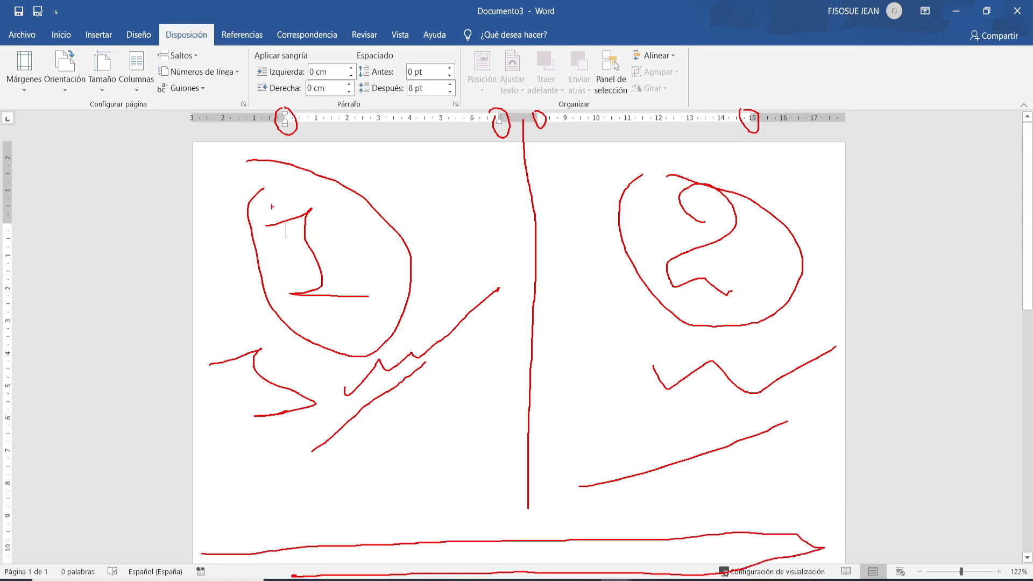
mouse_move(266, 207)
mouse_down()
mouse_move(392, 207)
mouse_move(318, 225)
mouse_up()
drag(690, 217, 741, 231)
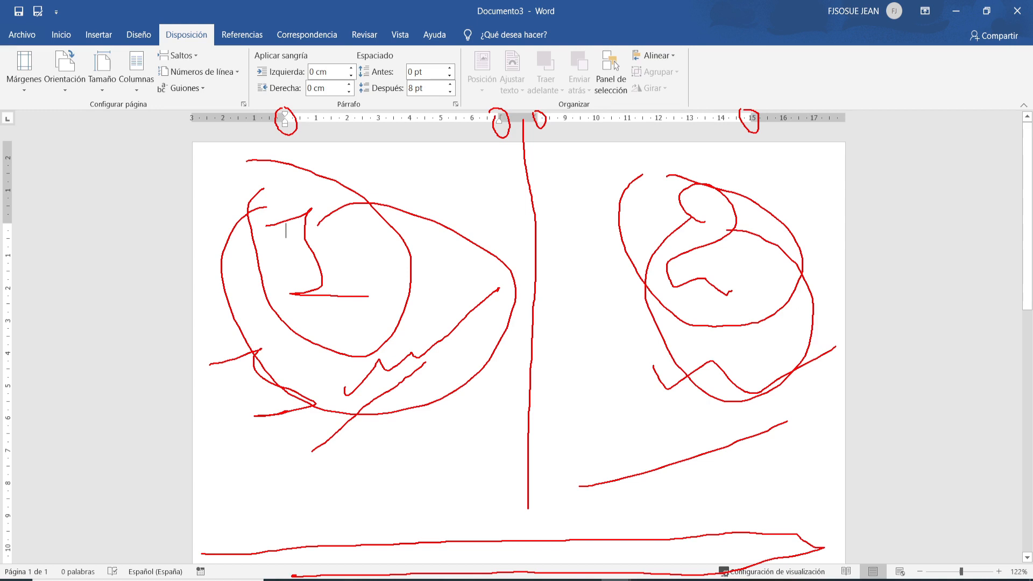
drag(223, 561, 745, 528)
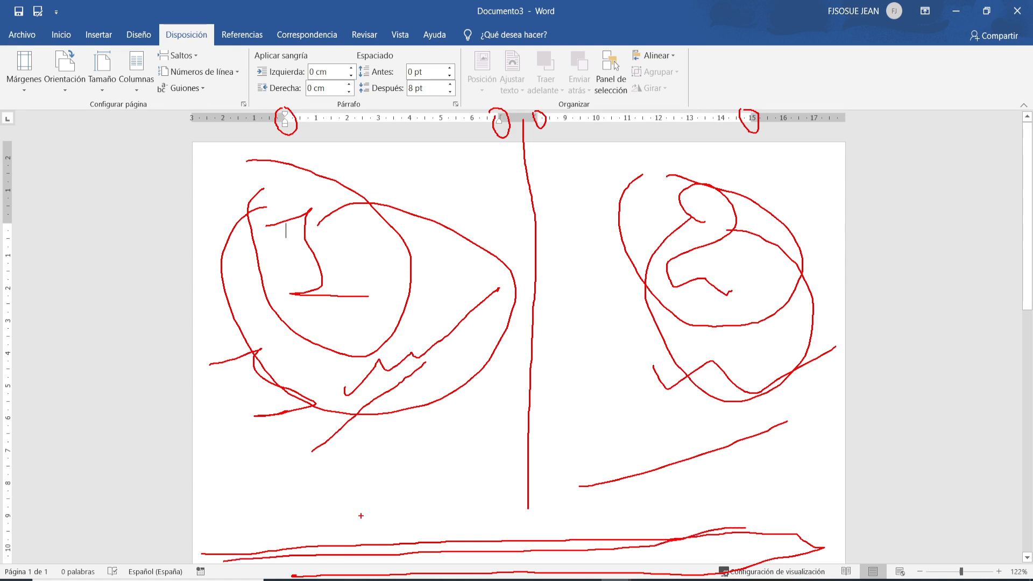
key(Escape)
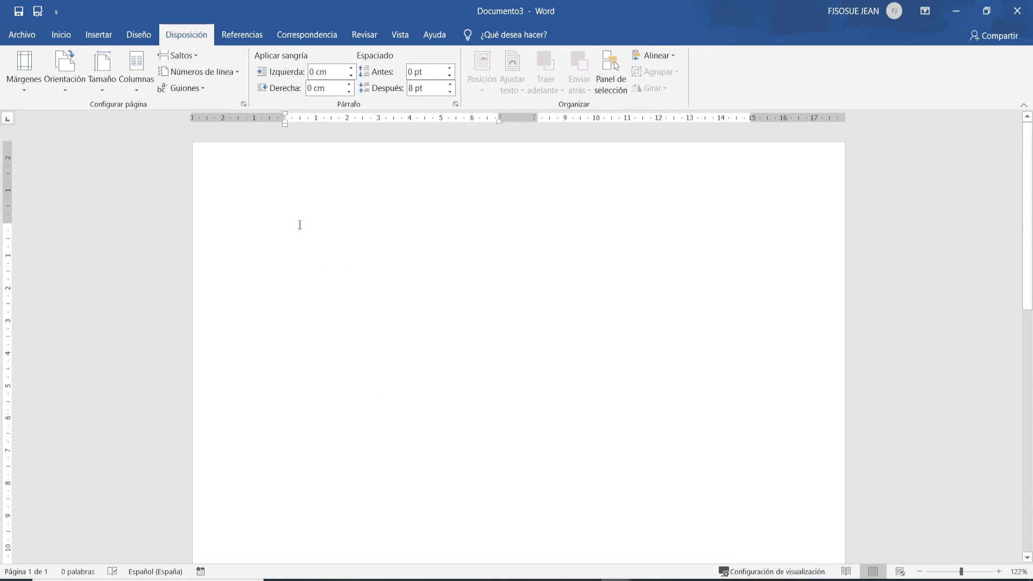
Fill four full lines at the start of the first column with the letter a.
text(aaaaaaaaaaaaaaaa)
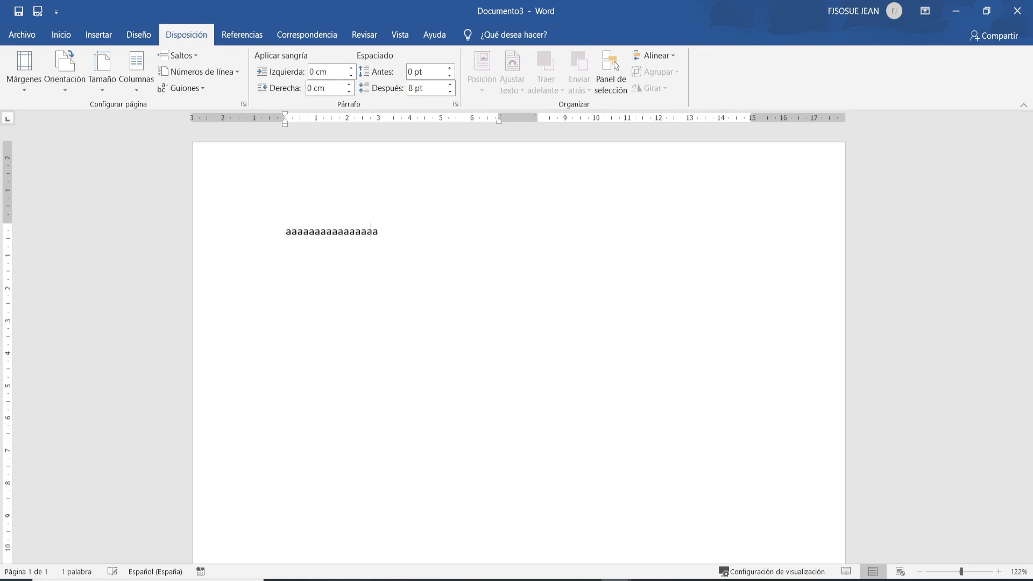
text(aaaaaaaaaaaaaaaaaaaaaaaaaaaaaaaaaaaaaaaaaaaaaaaaaaaaaaaaaaaaaaaaaaaaaaaaaaaa)
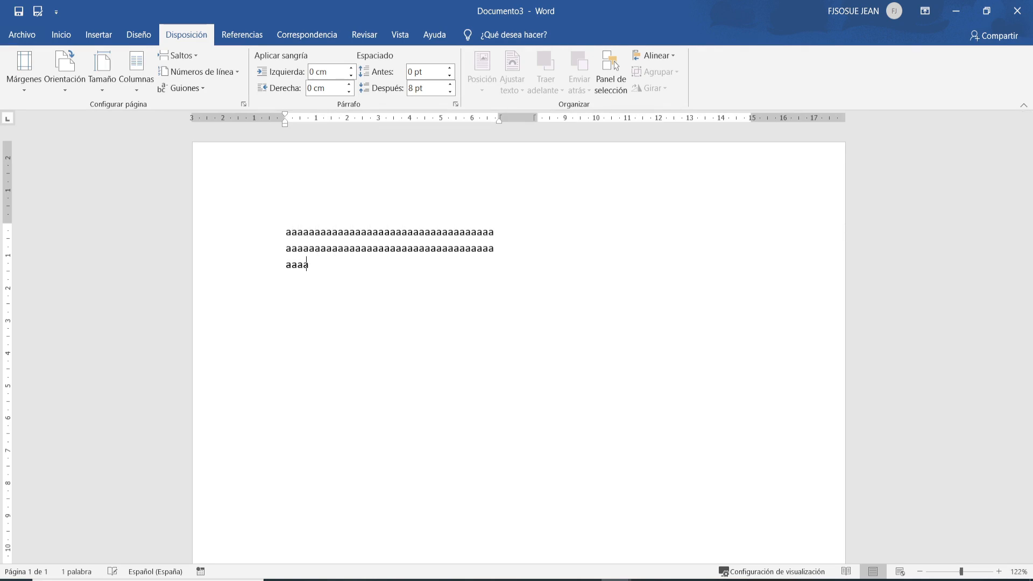
text(aaaaaaaaaaaaaaaaaaaaaaaaaaaaaaaaaaaaaaaaaaaaaaaaaaaaaaaaaaaaaaaaaaaaaaaaaa)
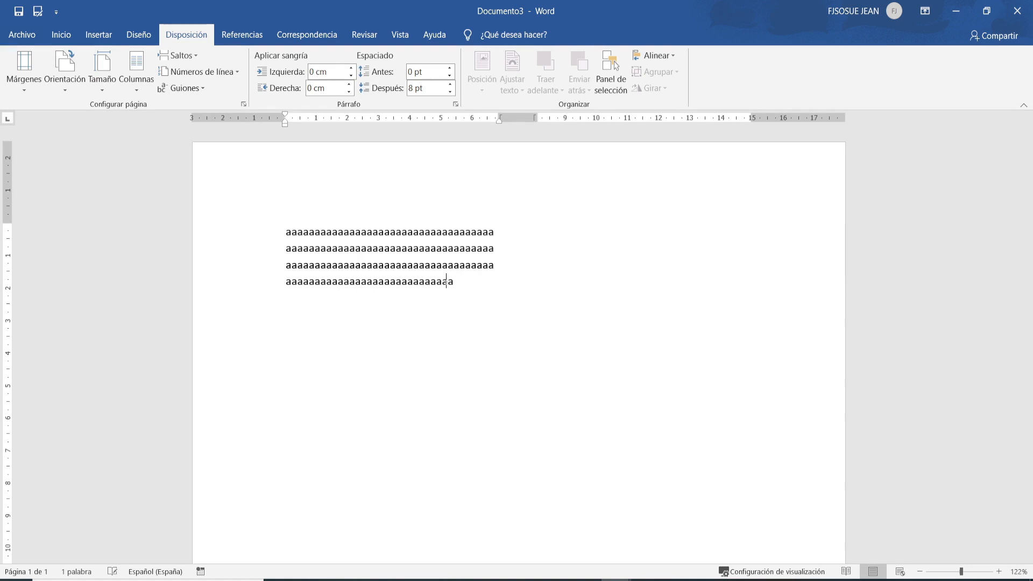
key(BackSpace)
key(BackSpace)
key(BackSpace)
key(BackSpace)
Try to enter the filler text "ghhbghghghhhgh" directly in the empty second column, and undo the typing.
click(586, 231)
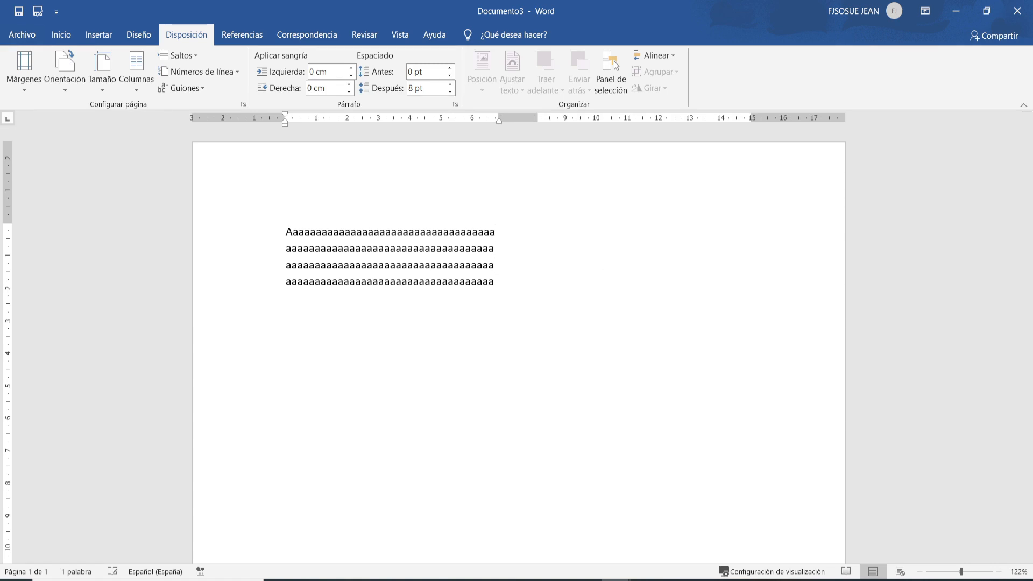
text(ghhbghghghhhgh)
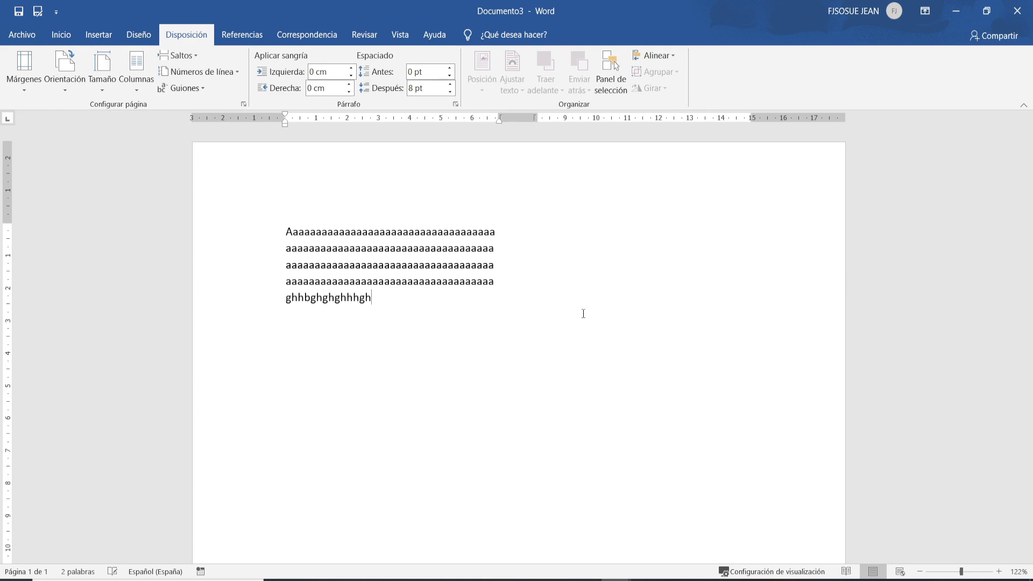
key(ctrl+z)
key(ctrl+z)
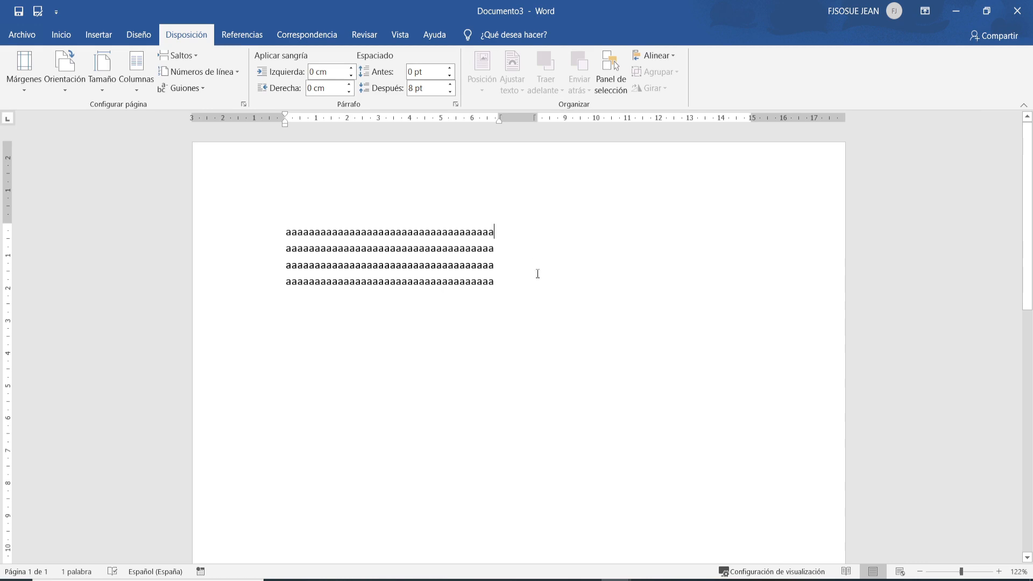
Add empty lines below the four lines of text in the first column until its end is reached.
click(506, 290)
key(Return)
key(Return)
key(Return)
key(Return)
key(Return)
key(Return)
key(Return)
key(Return)
key(Return)
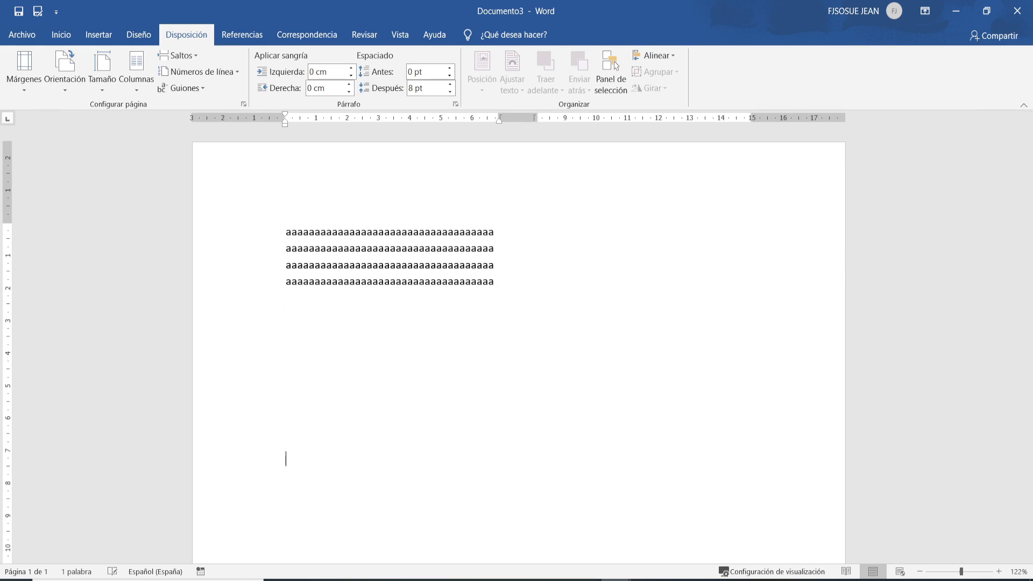
key(Return)
key(Return)
key(Return)
key(Return)
key(Return)
key(Return)
key(Return)
key(Return)
key(Return)
key(Return)
key(Return)
key(Return)
key(Return)
key(Return)
key(Return)
key(Return)
key(Return)
key(Return)
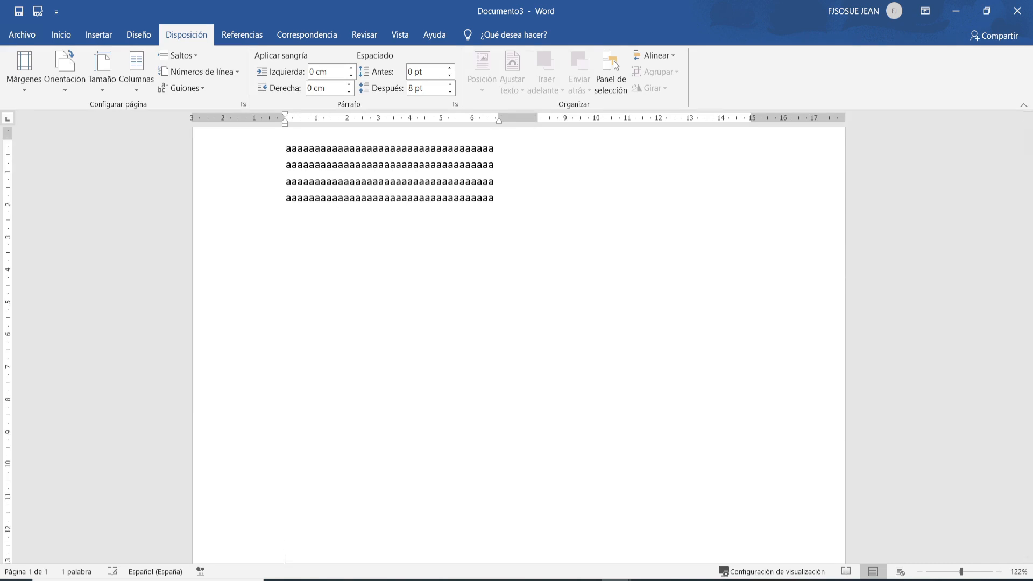
key(Return)
key(Return)
key(Return)
key(Return)
key(Return)
key(Return)
key(Return)
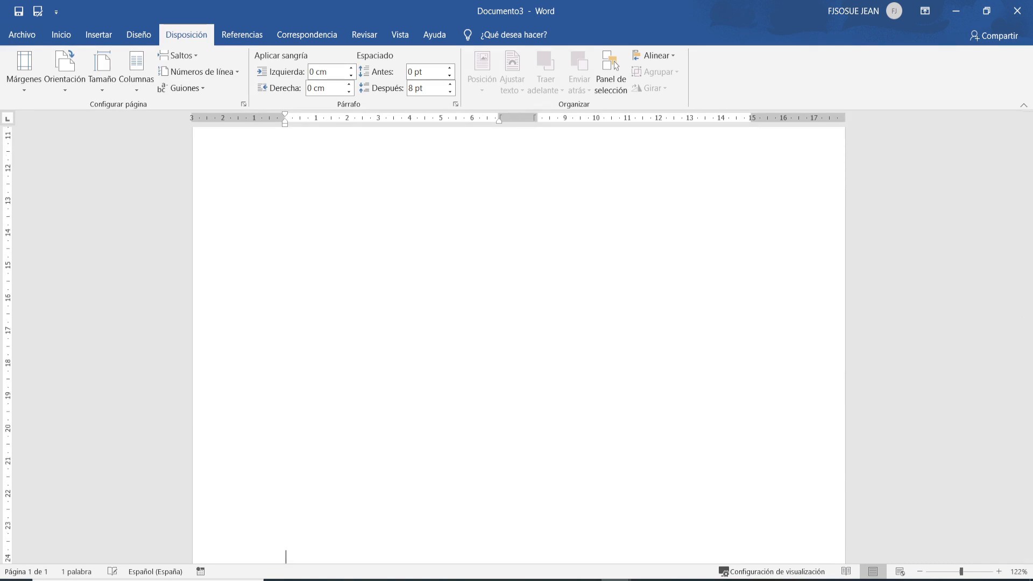
Fill four full lines at the start of the second column with the letter a.
scroll(527, 304, up, 10)
scroll(527, 303, up, 1)
scroll(528, 303, up, 1)
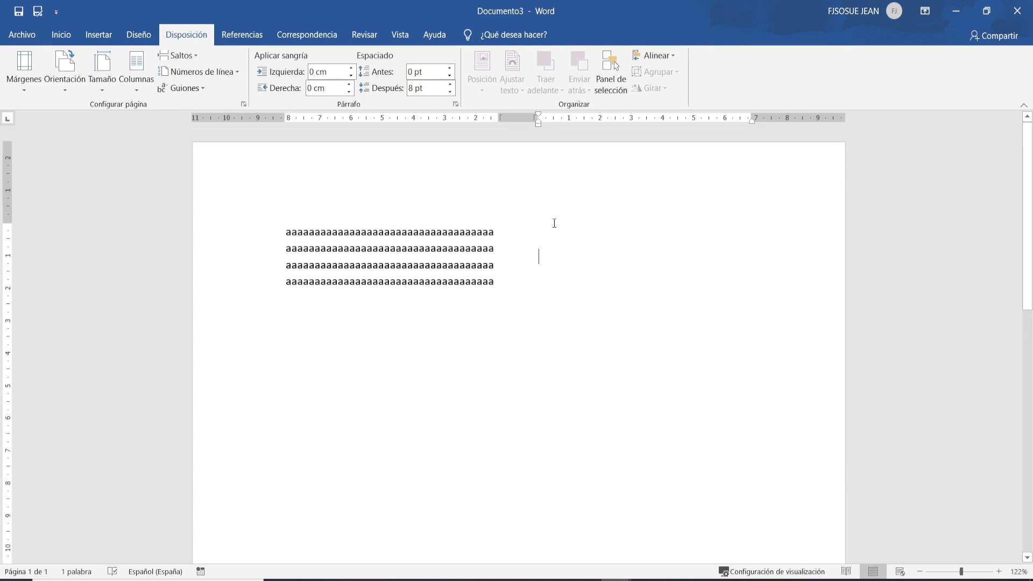
text(a)
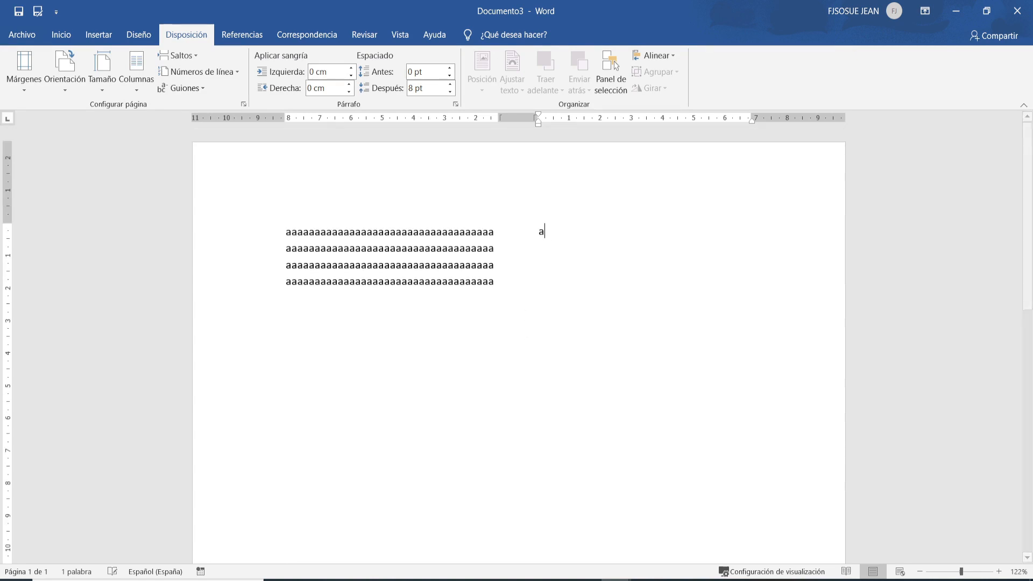
text(aaaaaaaaaaaaaaaaaaaaaaaaaaaaaaaaaaaaaaaaaaaaaaaaaaa)
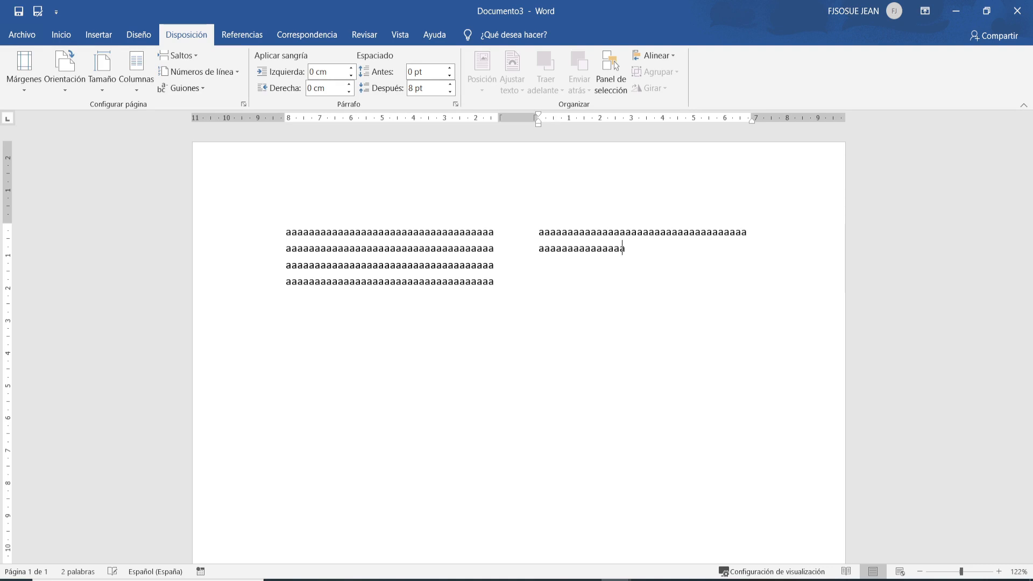
text(aaaaaaaaaaaaaaaaaaaaaaaaaaaaaaaaaaaaaaaaaaaaaaaaaaaaaaaaaaaaaaaaaaaaaaaaaaaaaaaaaaaaaaaa aa)
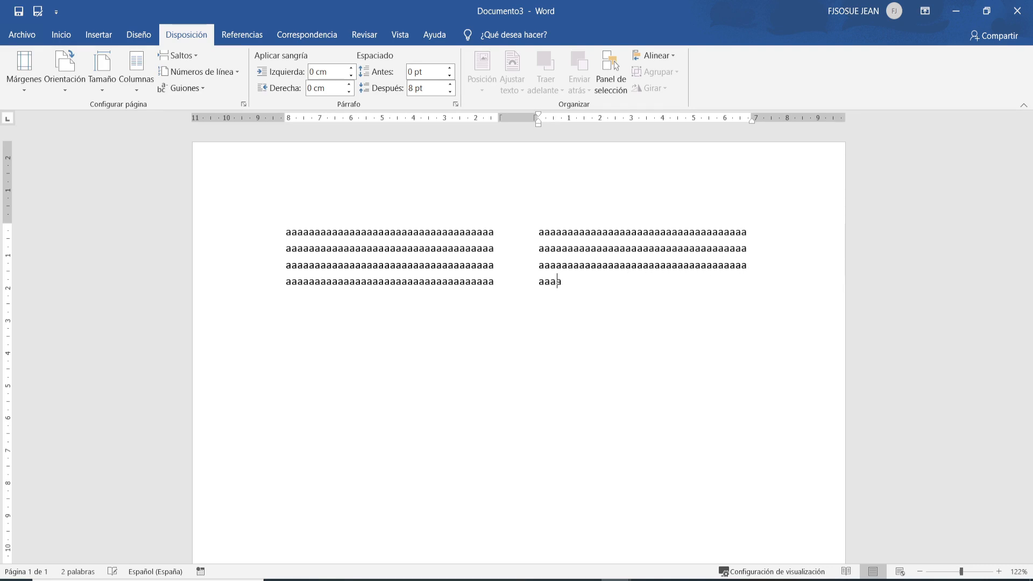
text(aa)
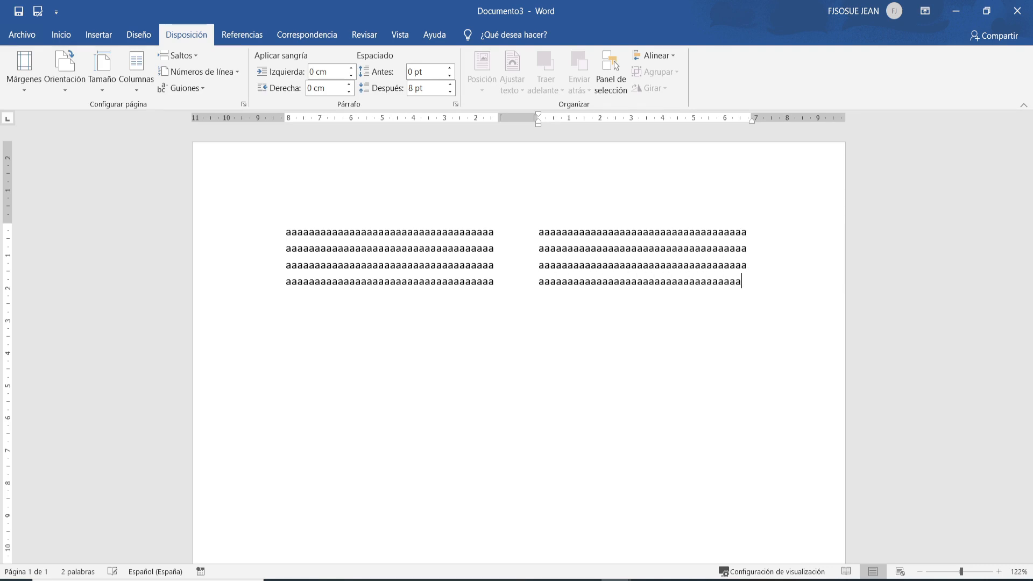
Examine the empty lines below the first column's text by placing the cursor among them and selecting them.
click(453, 308)
scroll(304, 302, down, 3)
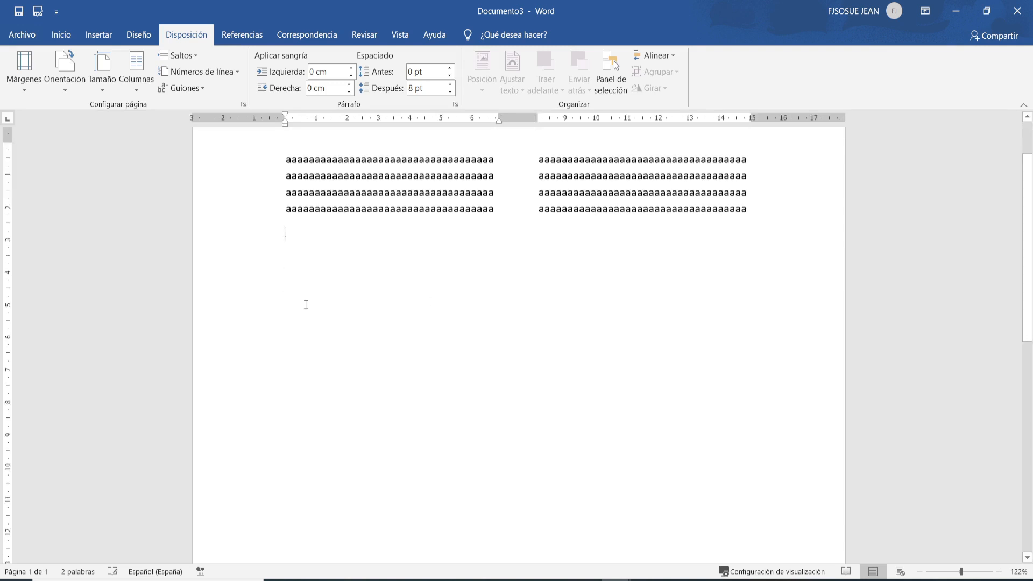
click(319, 383)
click(323, 440)
click(321, 452)
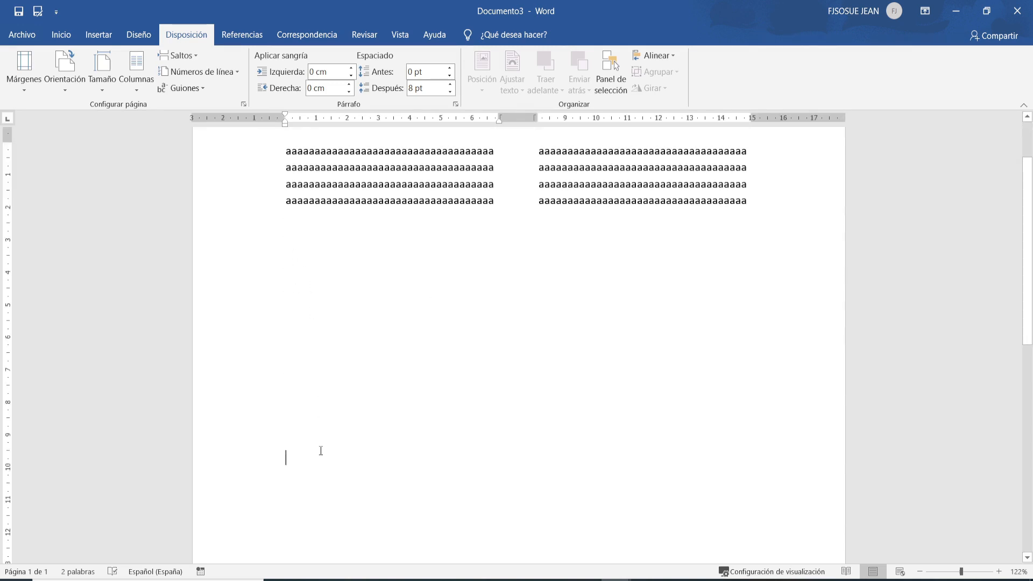
drag(283, 251, 303, 509)
scroll(261, 406, down, 3)
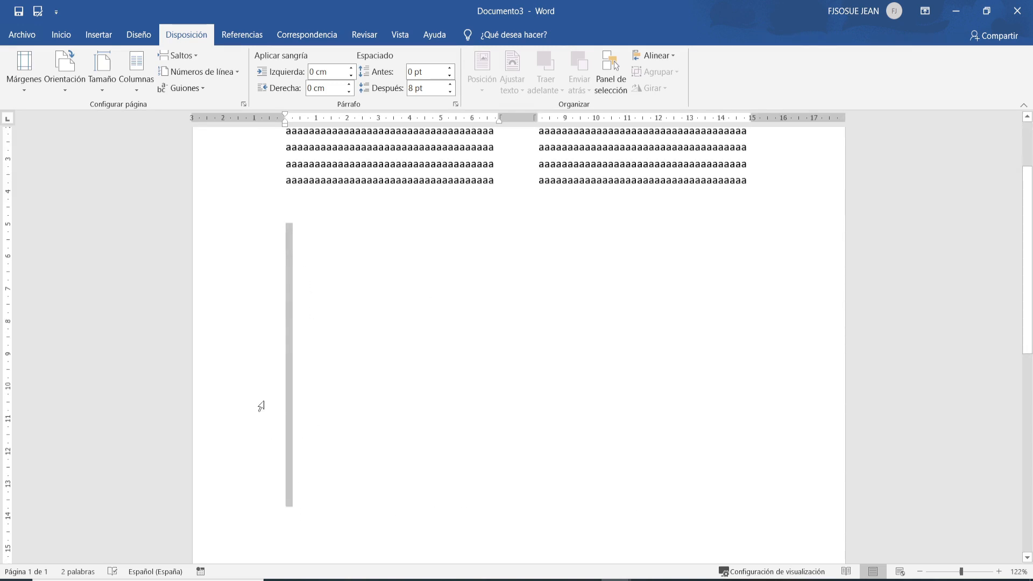
click(298, 441)
scroll(297, 441, down, 3)
scroll(293, 384, down, 3)
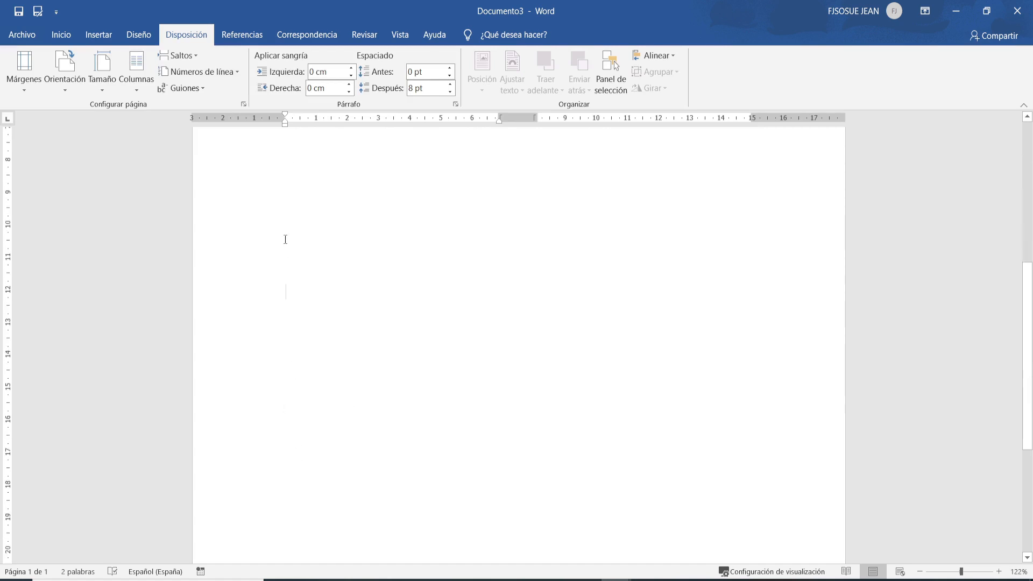
drag(284, 237, 501, 466)
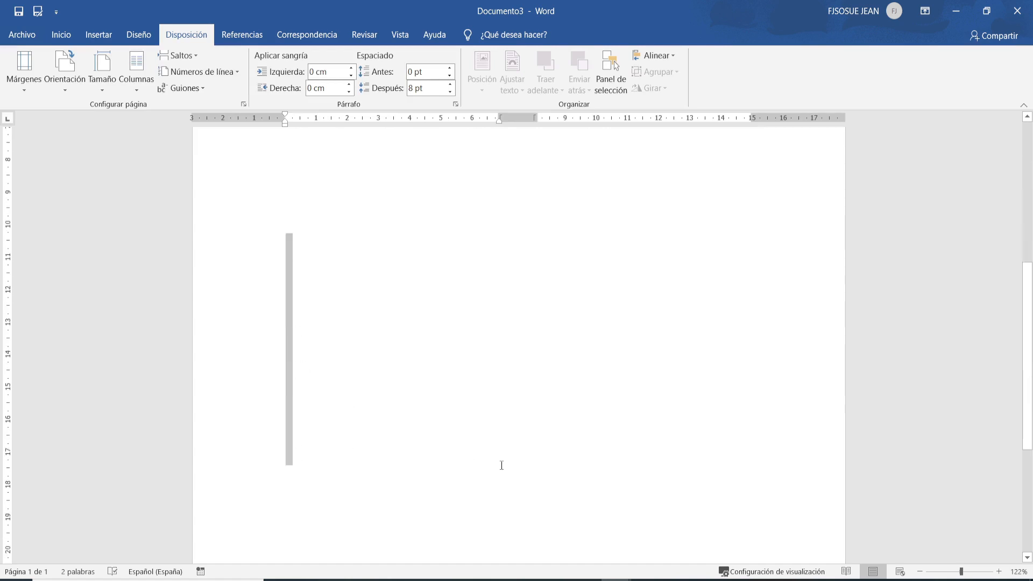
scroll(307, 284, up, 10)
click(308, 279)
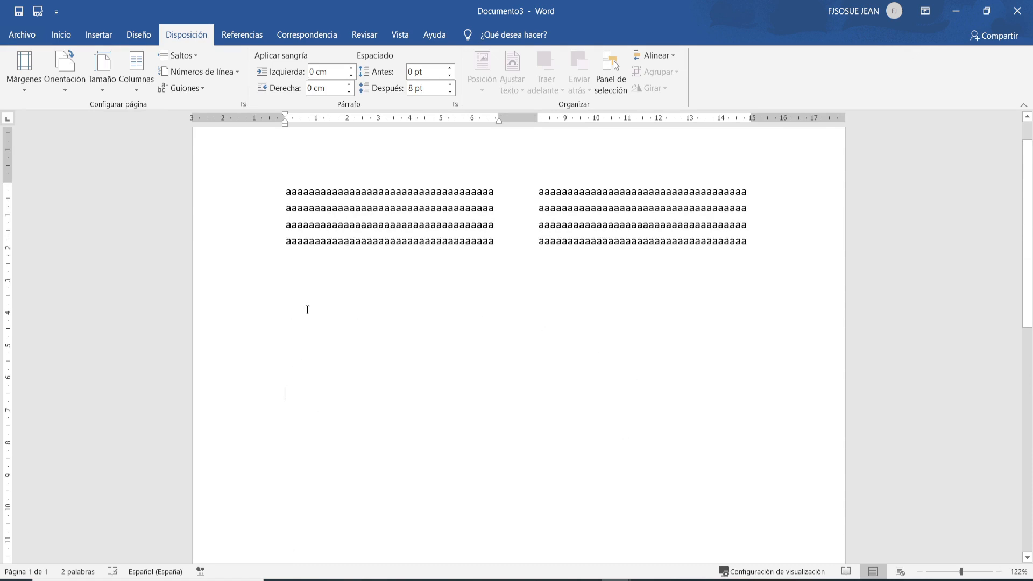
scroll(318, 344, down, 4)
scroll(426, 405, down, 3)
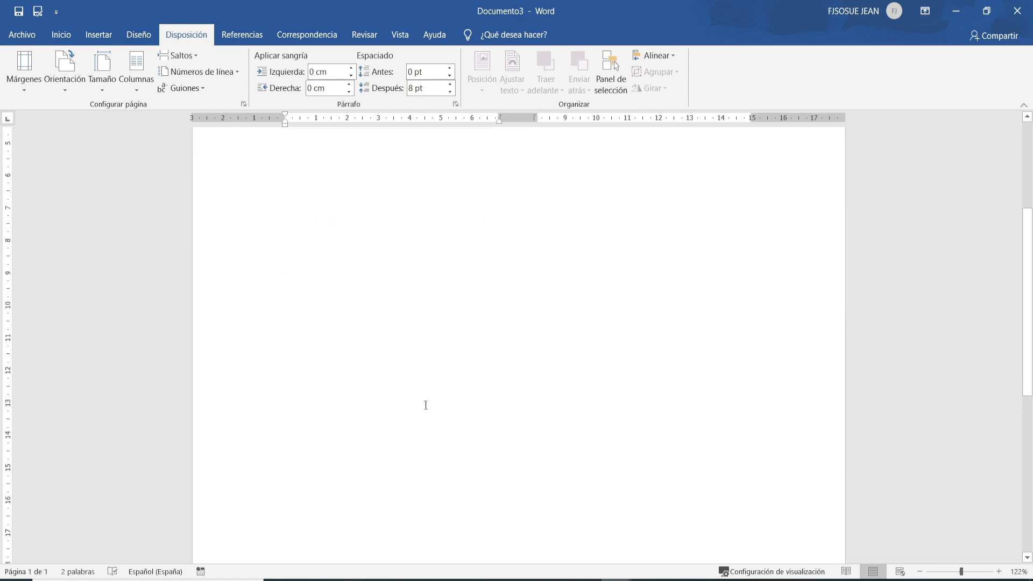
scroll(404, 410, up, 7)
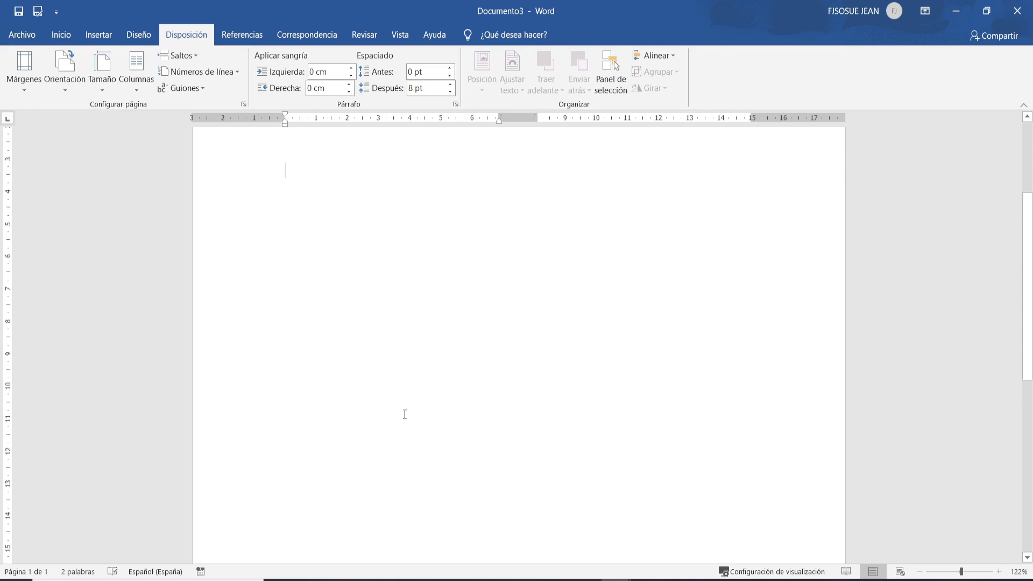
scroll(485, 419, up, 3)
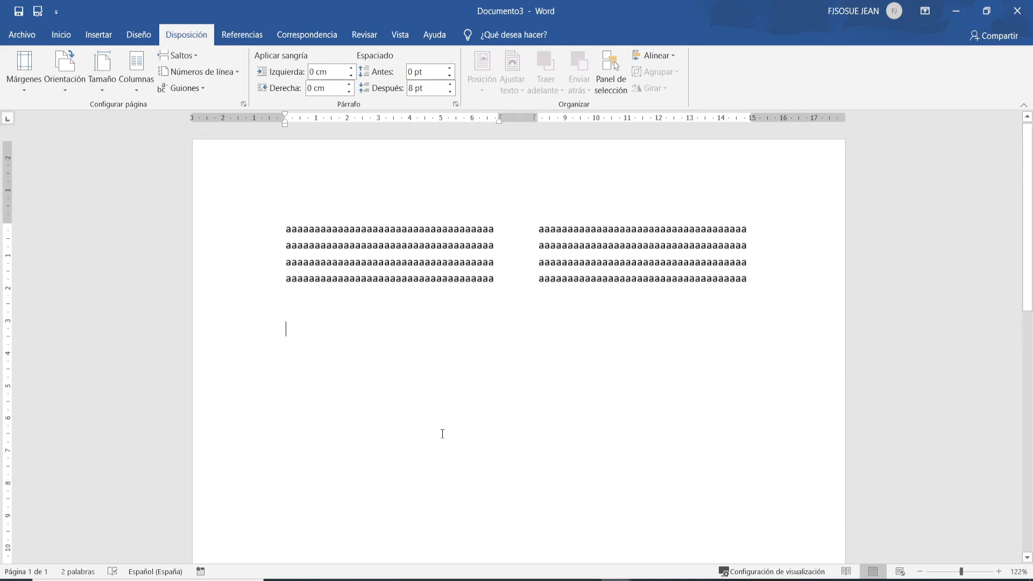
scroll(528, 434, down, 4)
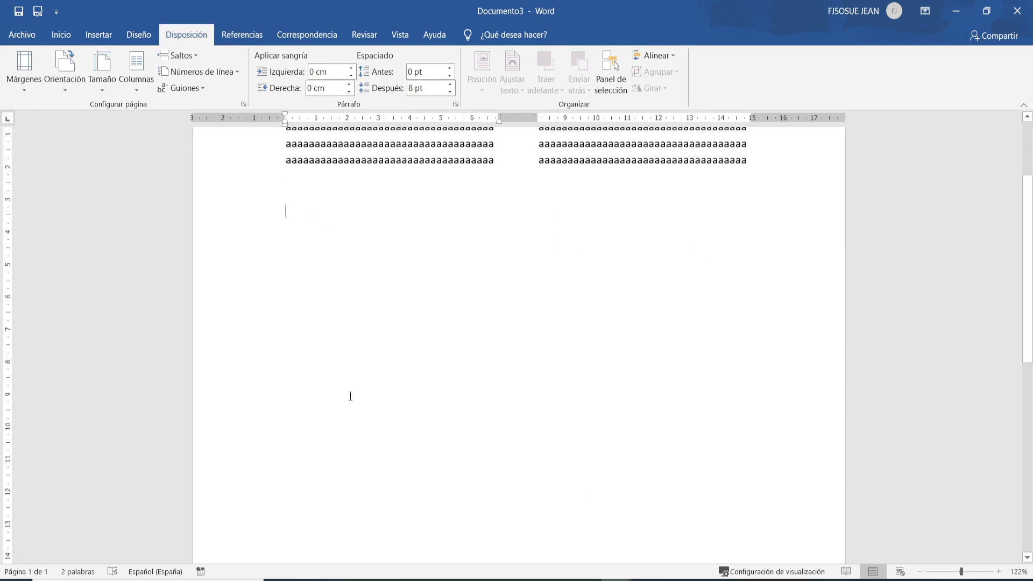
Undo the filler lines entered in the second column.
scroll(350, 396, up, 1)
key(ctrl+z)
key(ctrl+z)
key(ctrl+z)
key(ctrl+z)
key(ctrl+z)
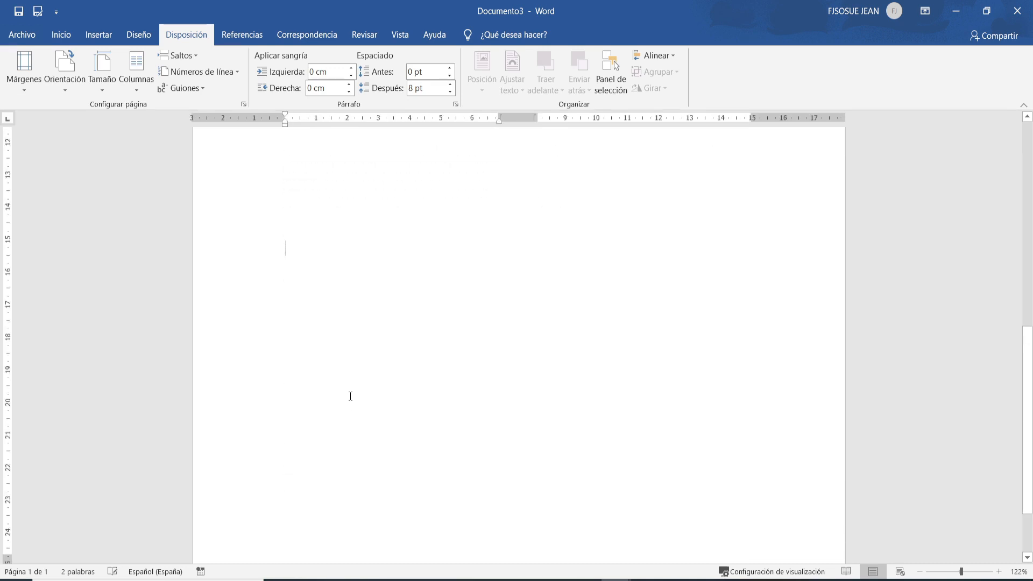
key(ctrl+z)
key(ctrl+z)
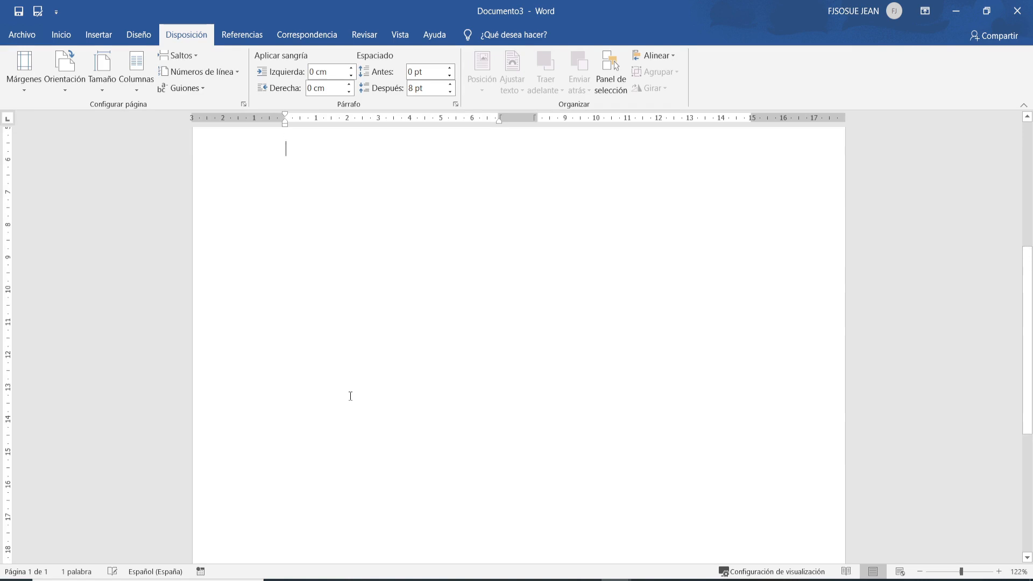
Delete the empty lines below the four lines of text in the first column.
key(BackSpace)
key(BackSpace)
key(BackSpace)
key(BackSpace)
key(BackSpace)
key(BackSpace)
scroll(467, 311, up, 1)
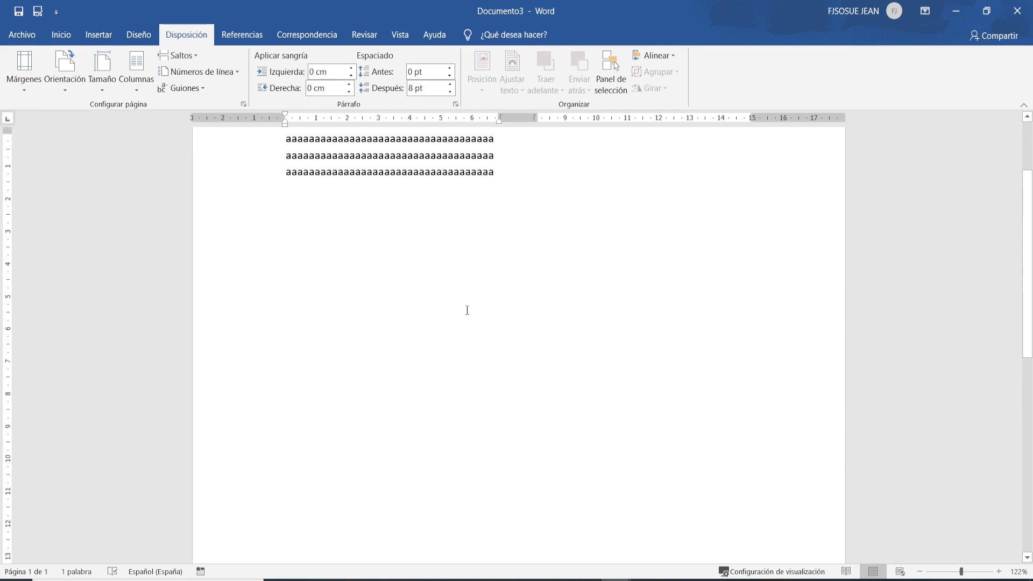
scroll(467, 310, up, 3)
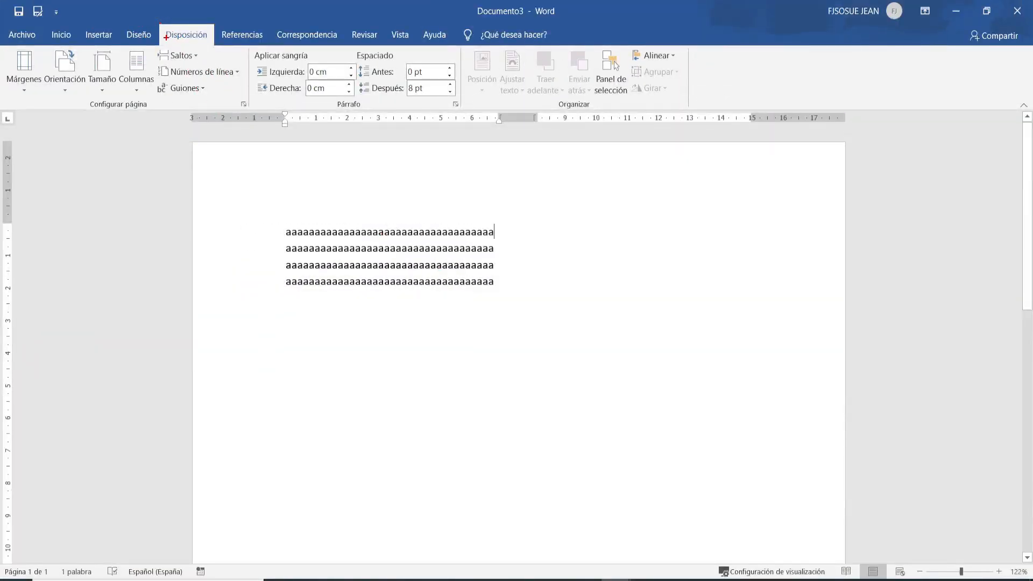
Try inserting a column break at the end of the first line of filler text, and remove the break.
mouse_move(167, 38)
mouse_down()
mouse_move(192, 38)
mouse_move(176, 30)
mouse_move(152, 54)
mouse_move(202, 59)
mouse_move(180, 45)
mouse_up()
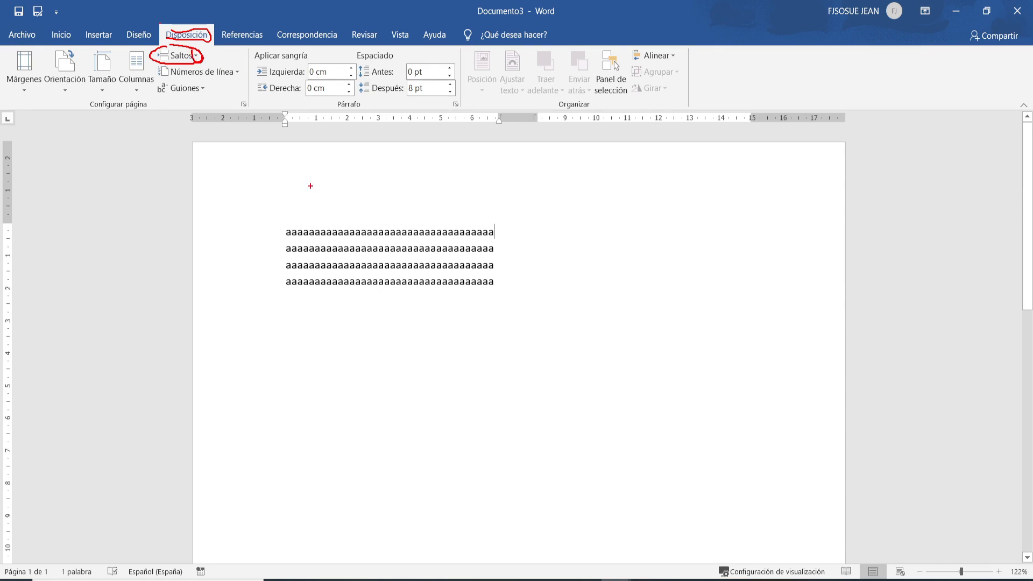
key(Escape)
click(195, 57)
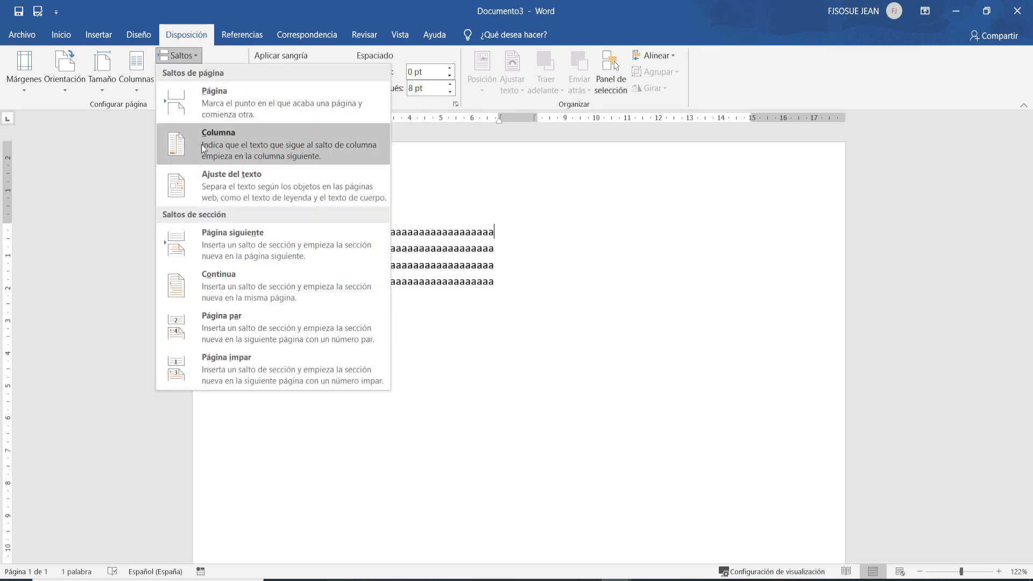
click(233, 141)
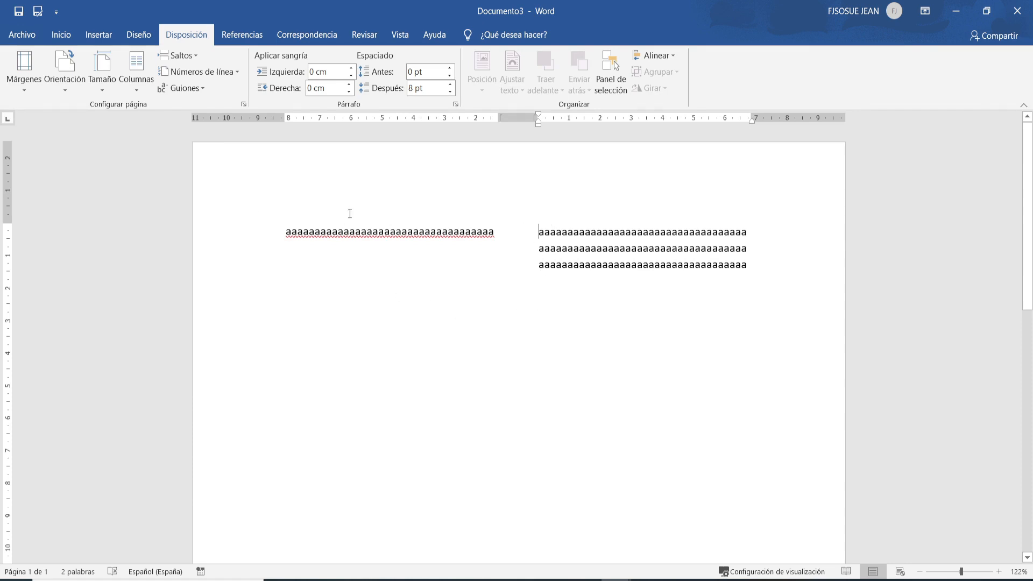
key(BackSpace)
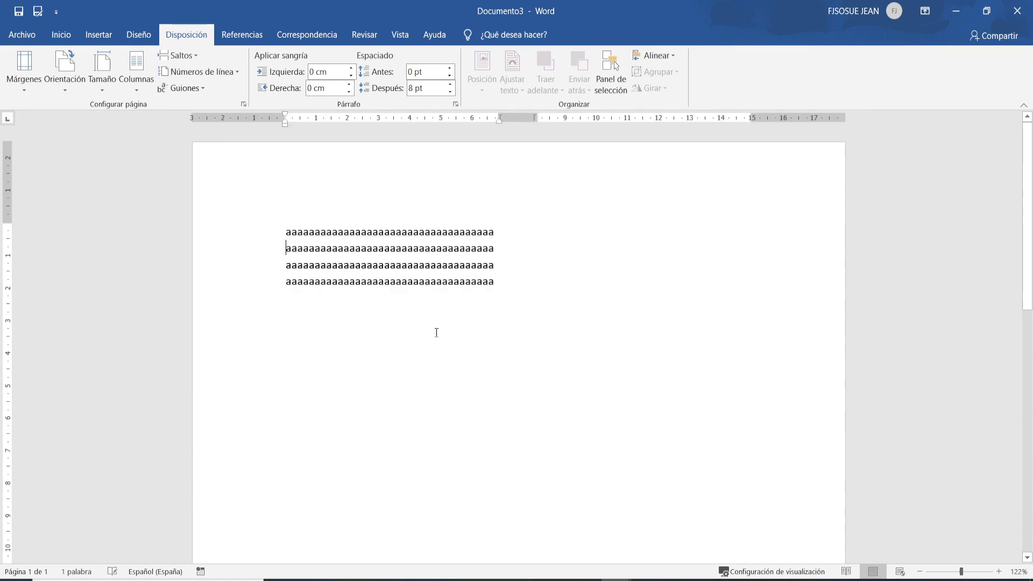
Try starting a new line below the filler text and inserting a column break there, and undo both.
key(Return)
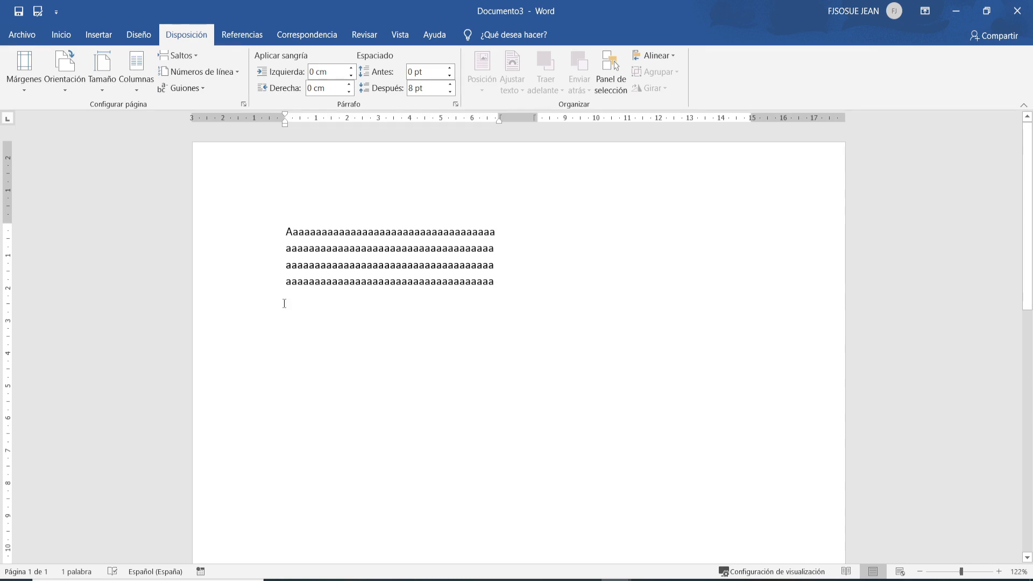
click(189, 55)
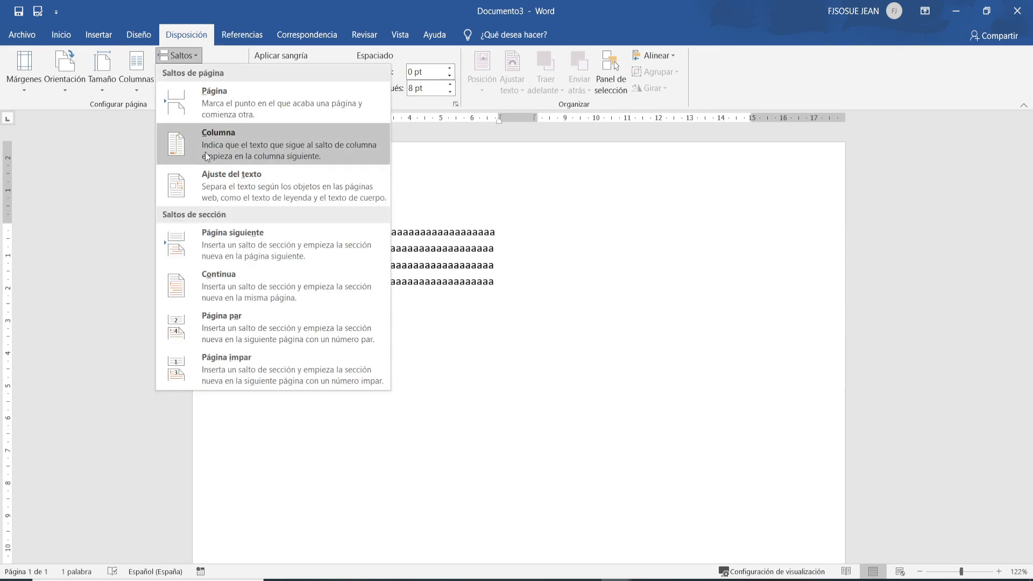
click(237, 138)
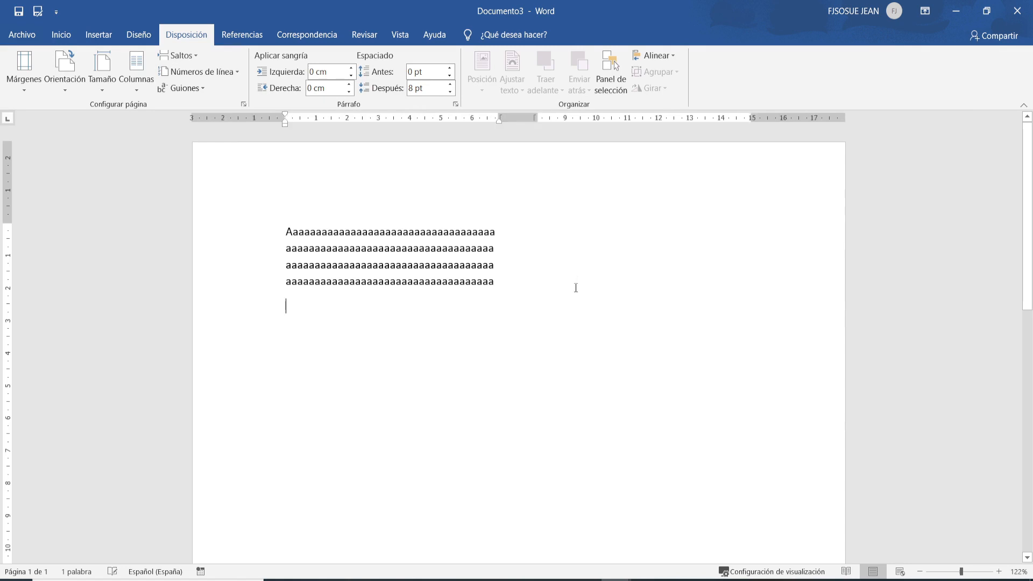
key(ctrl+z)
key(ctrl+z)
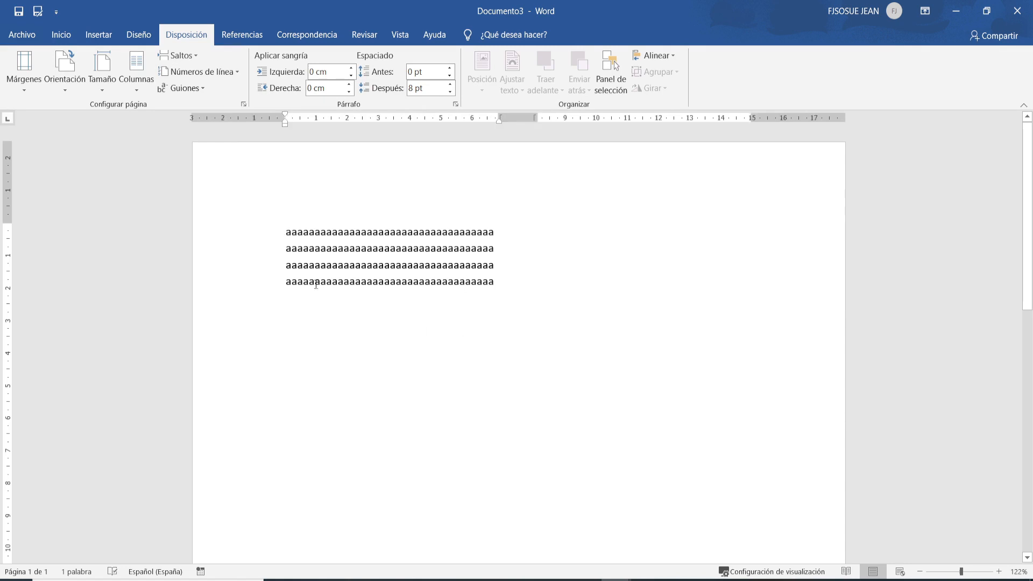
Replace the filler lines with the paragraph "Cuando sus comunas retrocedan a Fase 1..." and repeat it in the second column after a column break.
drag(285, 231, 494, 282)
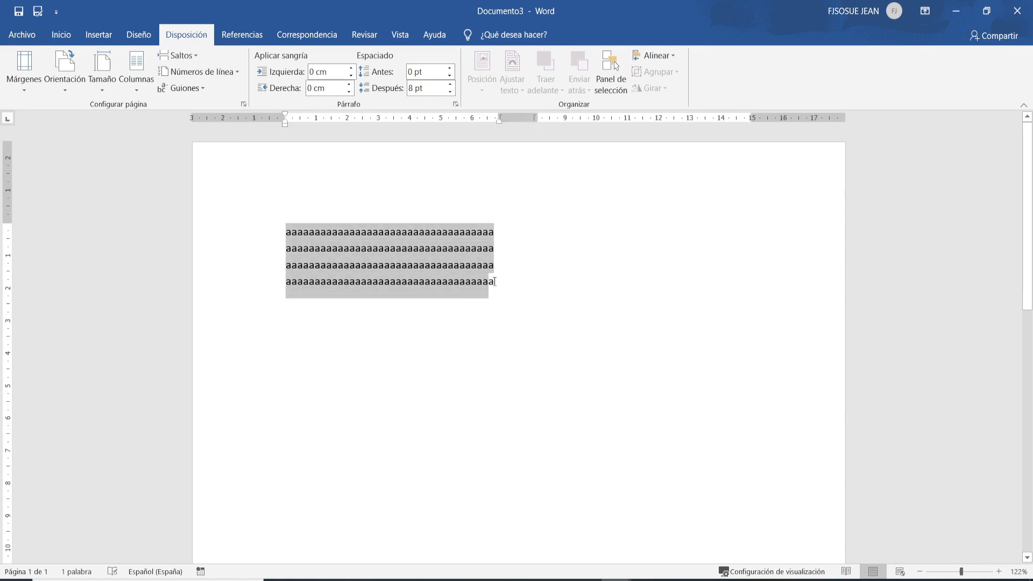
text(Cuando sus comunas retrocedan a Fase 1 del plan Paso a Paso generó diversas reacciones en los actores del mundo estudiantil. Entre ellos las universidades, donde la medida causó posturas dispares: hay adeptos, pero también contrarios)
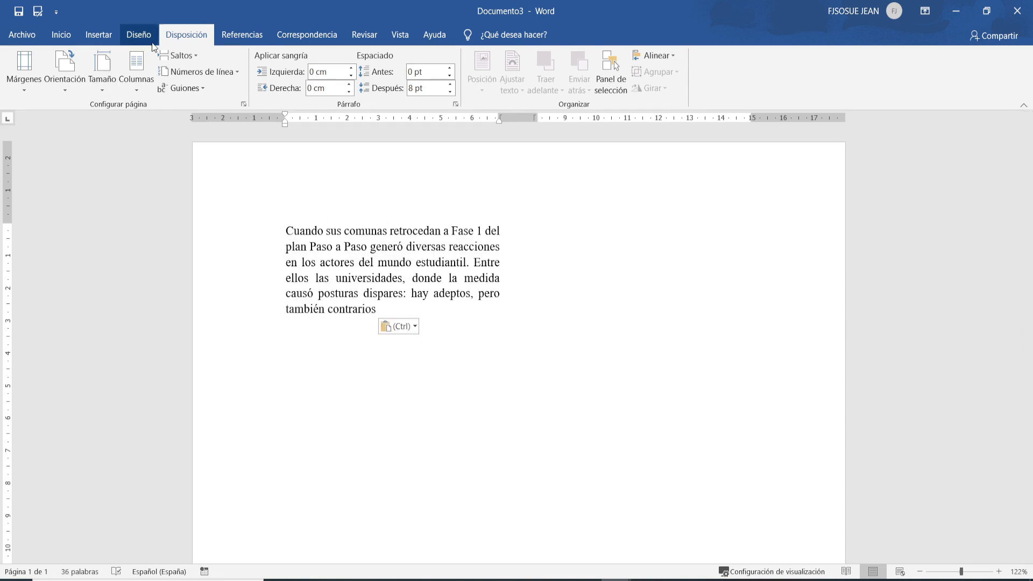
click(198, 56)
click(244, 147)
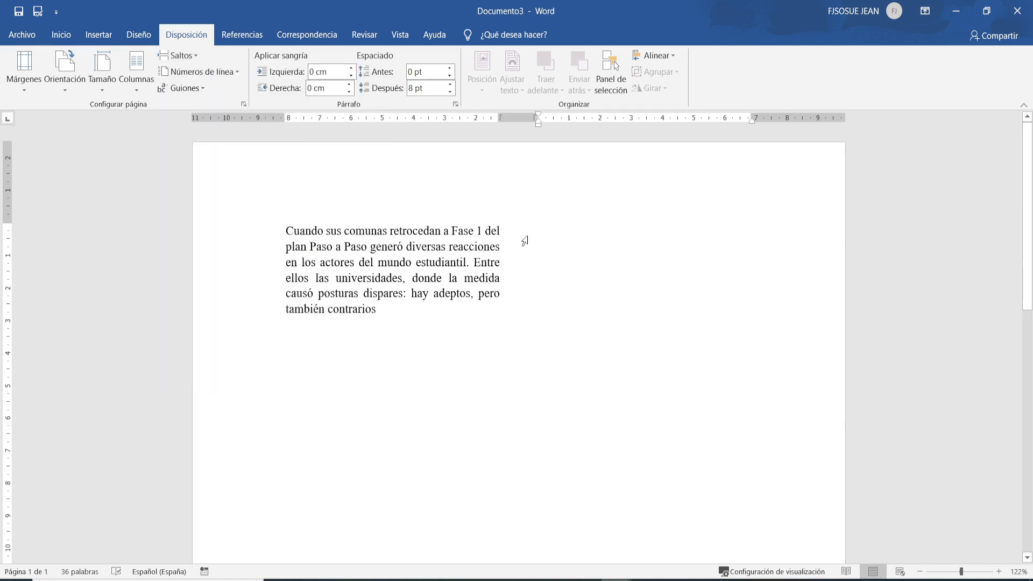
text(Cuando sus comunas retrocedan a Fase 1 del plan Paso a Paso generó diversas reacciones en los actores del mundo estudiantil. Entre ellos las universidades, donde la medida causó posturas dispares: hay adeptos, pero también contrarios)
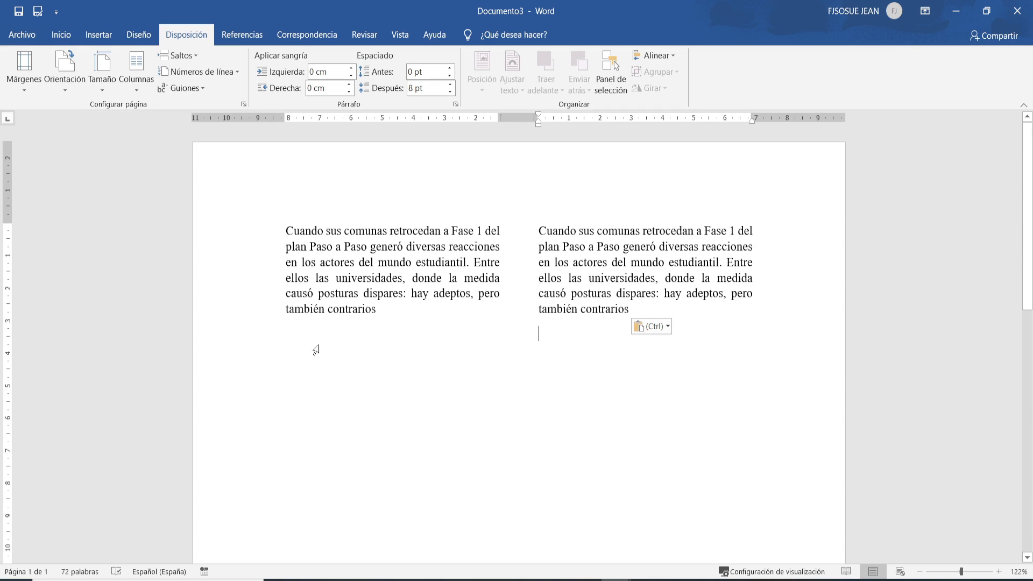
Examine where the cursor lands when placed within and below the paragraphs of both columns.
click(318, 345)
click(310, 247)
click(756, 248)
click(676, 360)
click(632, 308)
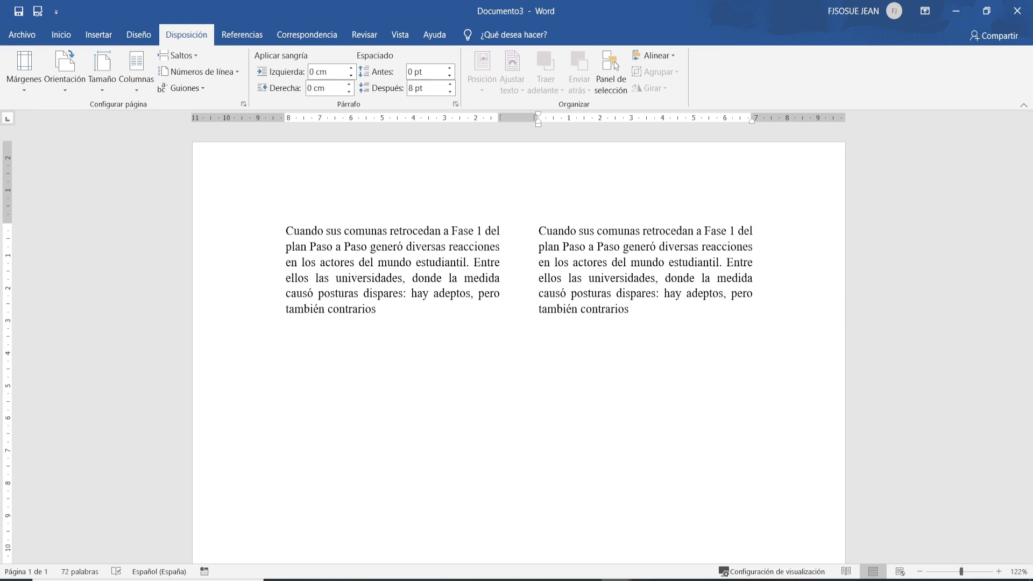
scroll(415, 335, down, 3)
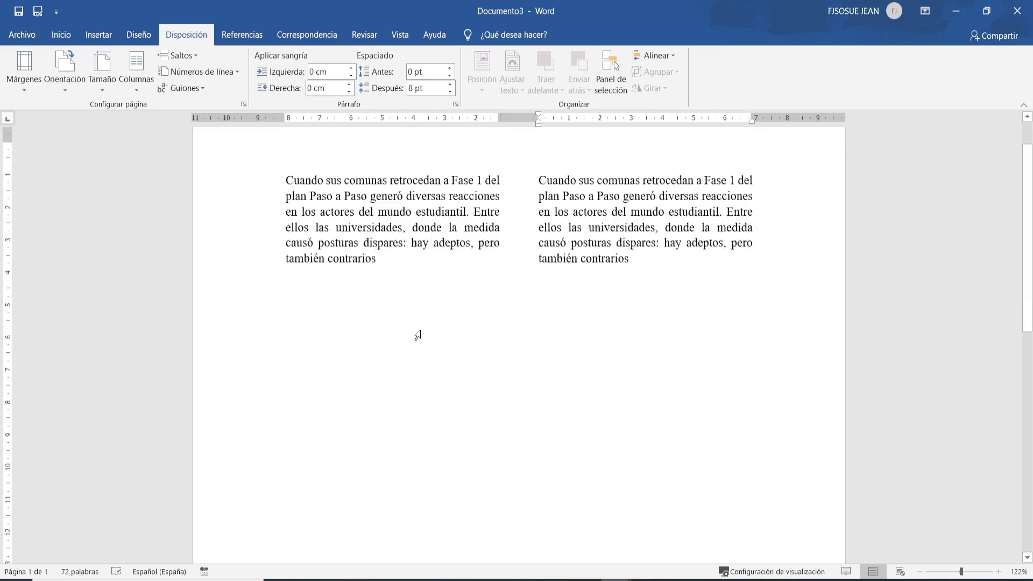
click(303, 302)
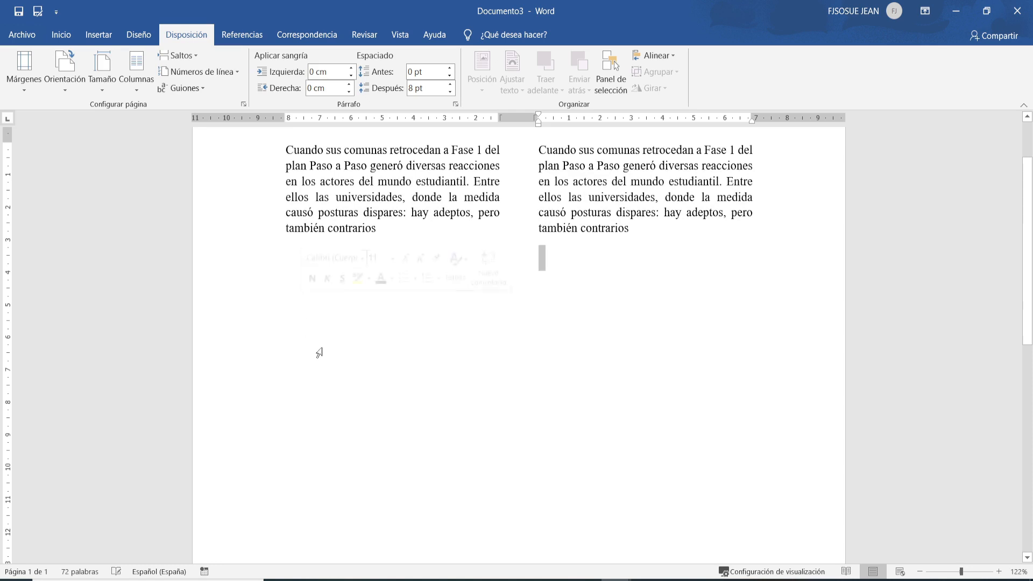
click(570, 356)
scroll(525, 261, up, 3)
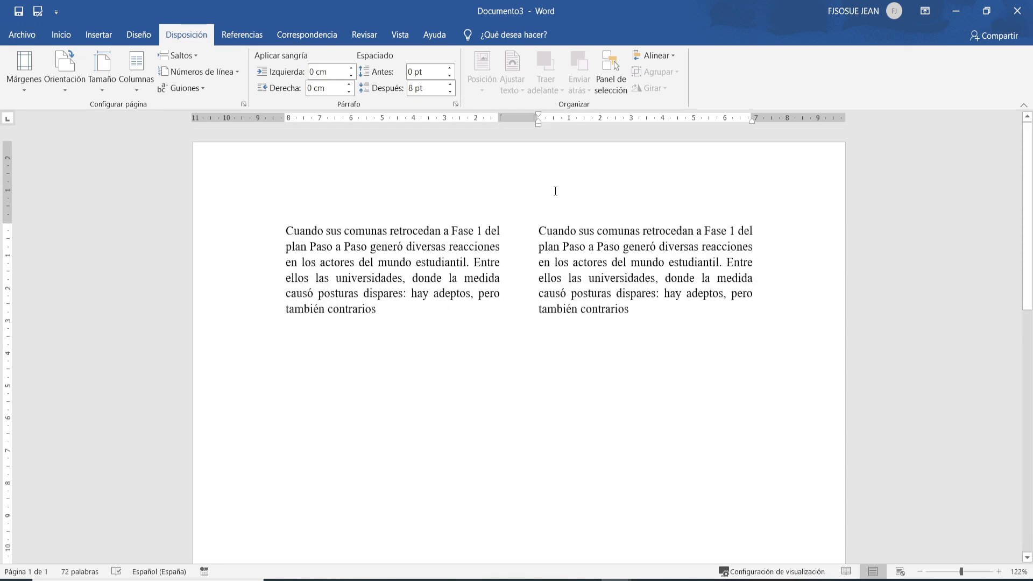
Switch to Documento1 to review the two-column section of the exercise "El Honrado Leñador", and return to Documento3.
scroll(470, 335, down, 3)
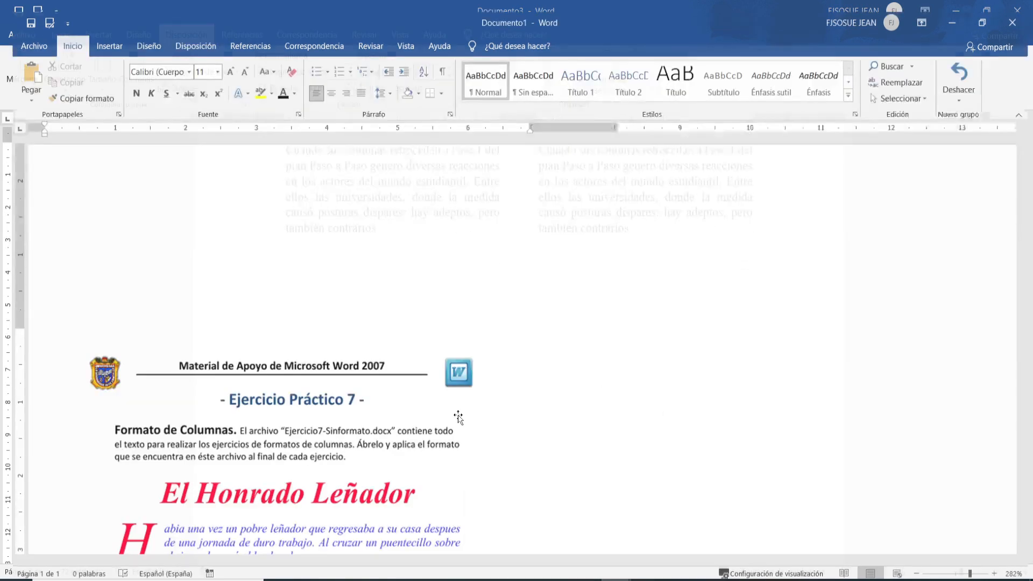
scroll(456, 415, down, 3)
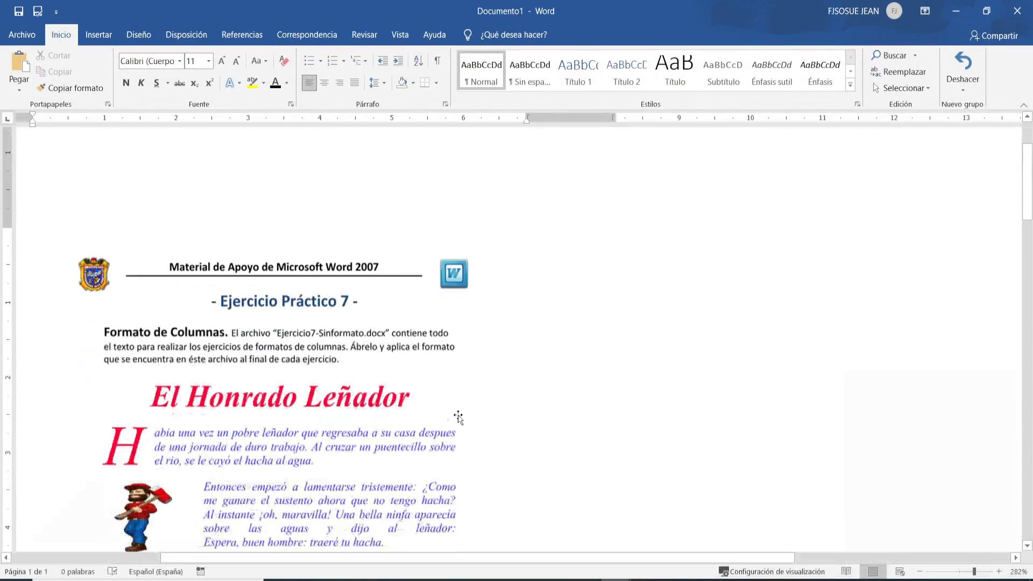
drag(1028, 194, 1032, 228)
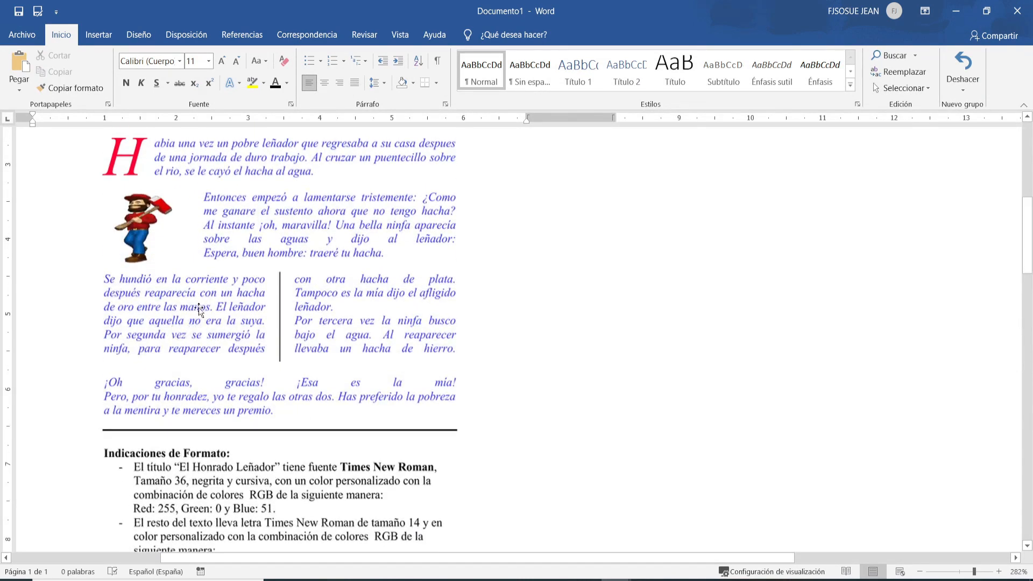
scroll(296, 337, down, 3)
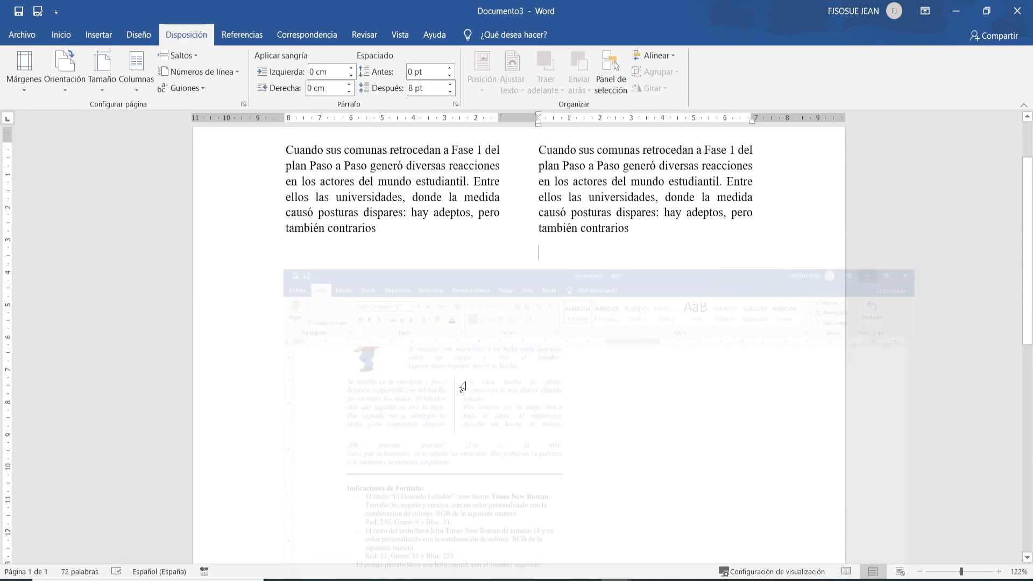
click(955, 10)
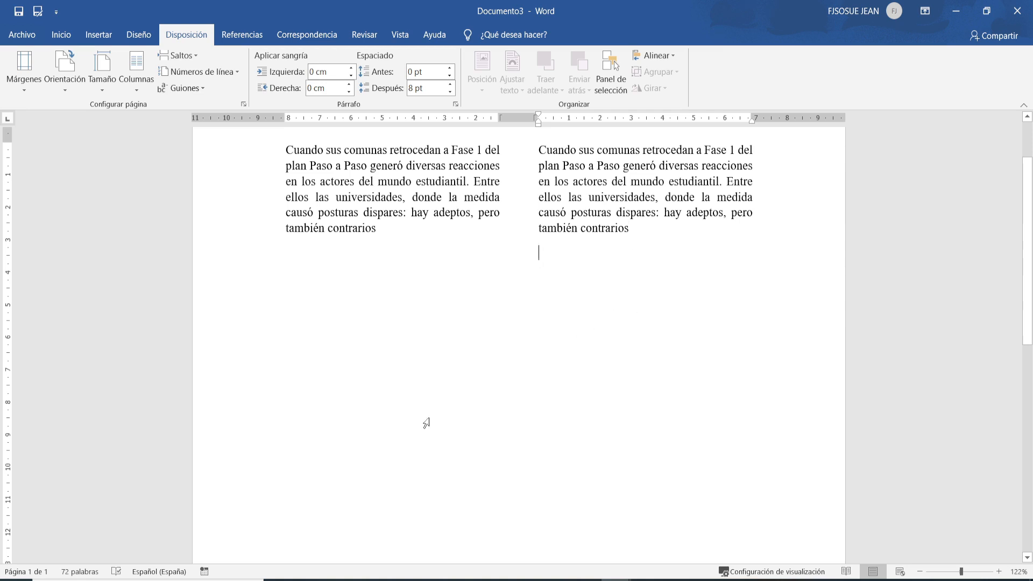
Remove the empty line below the second column's paragraph and place the cursor at the end of that paragraph.
scroll(358, 479, down, 1)
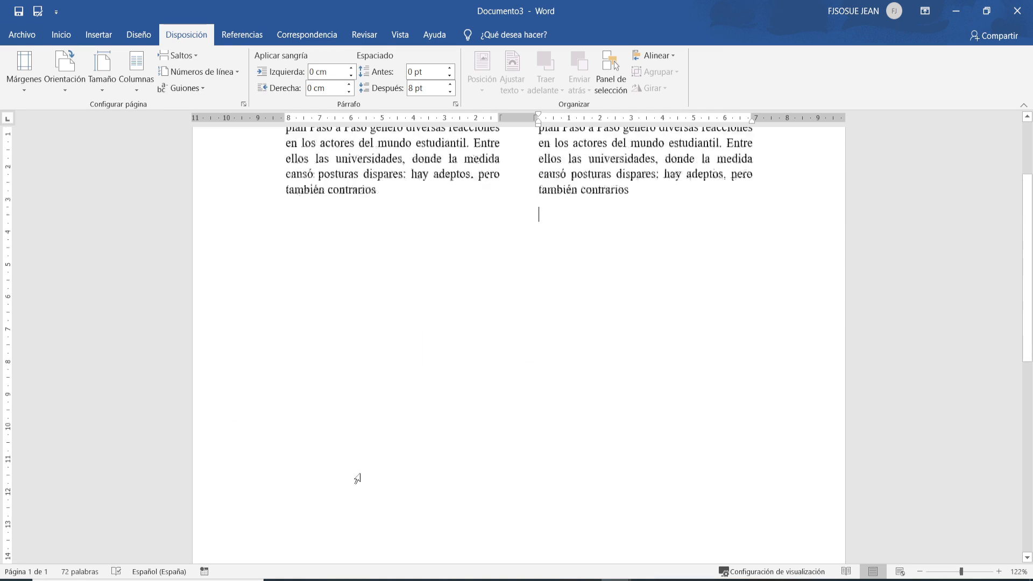
scroll(358, 478, down, 1)
click(323, 441)
click(621, 362)
click(322, 409)
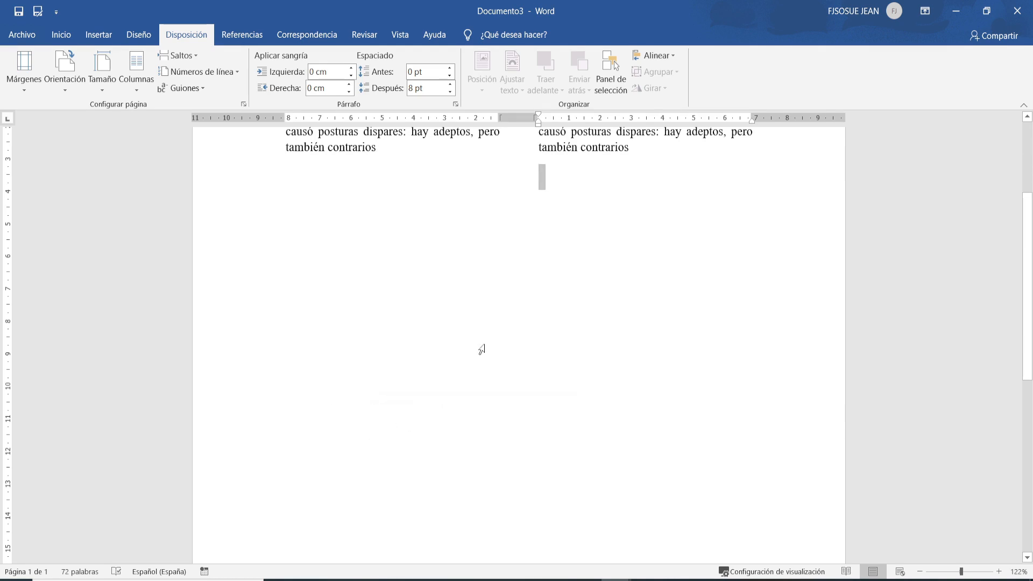
click(638, 371)
click(369, 379)
key(BackSpace)
click(416, 373)
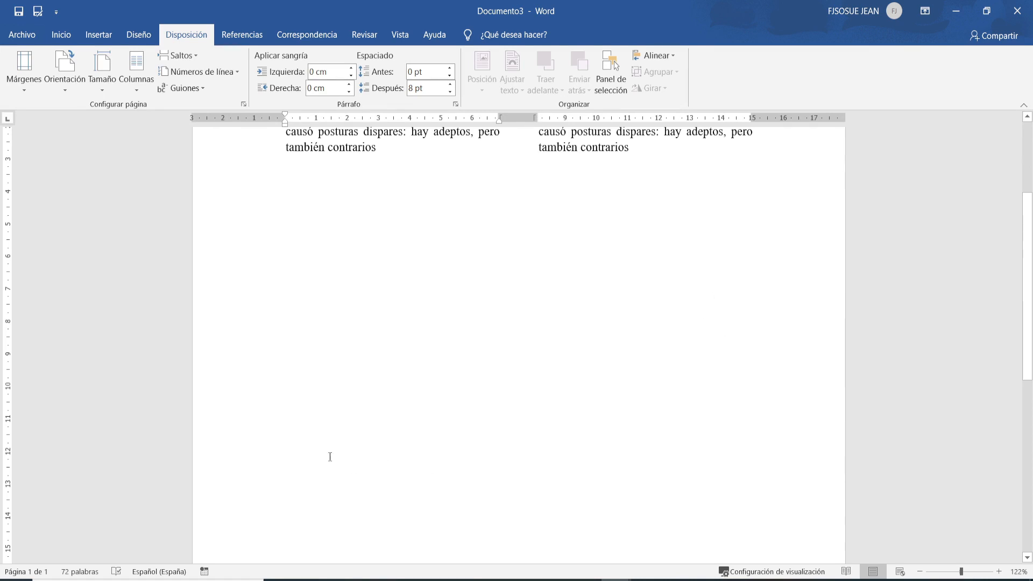
scroll(485, 429, down, 3)
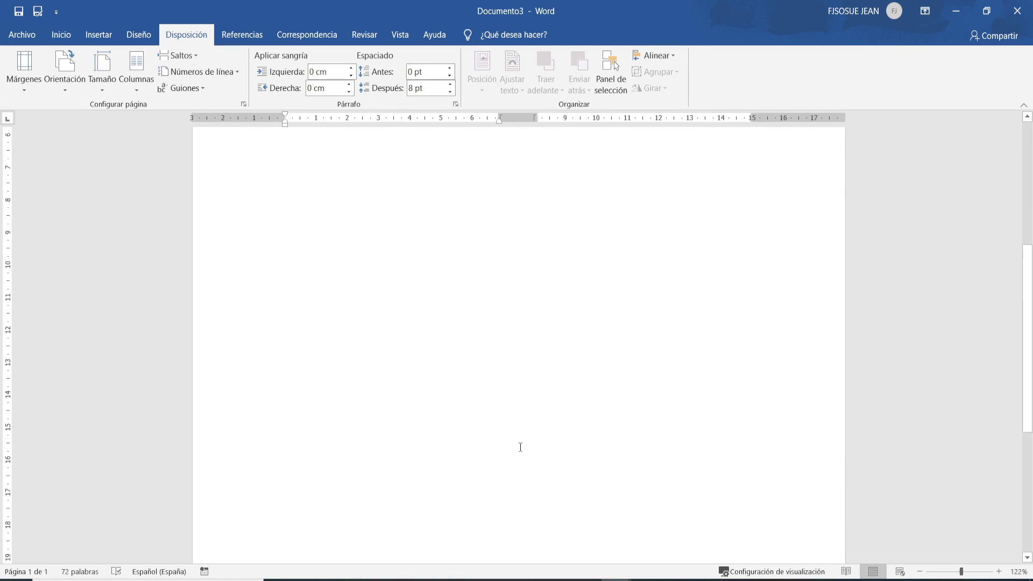
scroll(429, 345, up, 5)
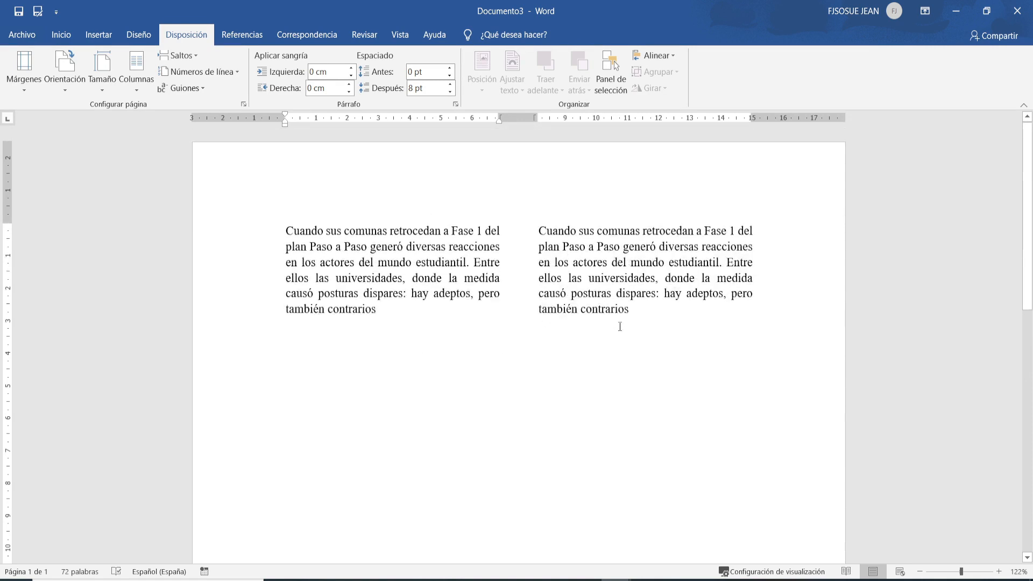
click(628, 309)
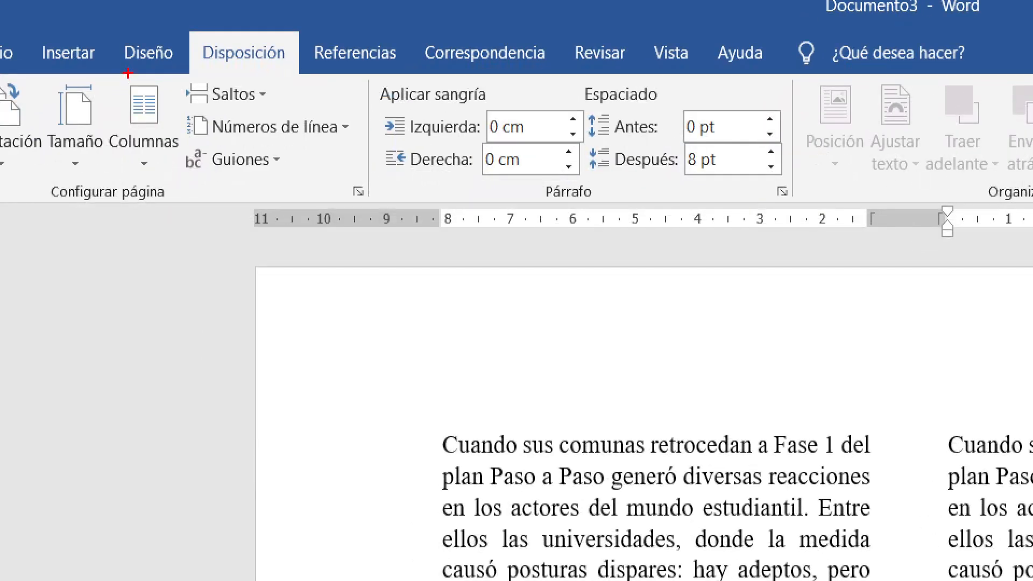
mouse_move(128, 73)
mouse_down()
mouse_move(94, 154)
mouse_move(187, 164)
mouse_move(148, 50)
mouse_up()
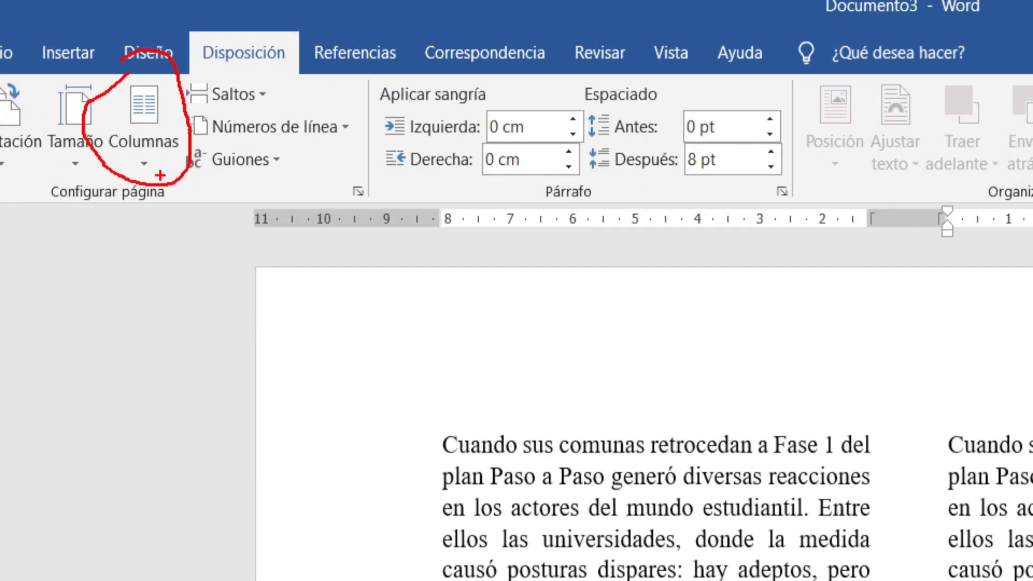
mouse_move(141, 149)
mouse_down()
mouse_move(137, 181)
mouse_move(135, 151)
mouse_up()
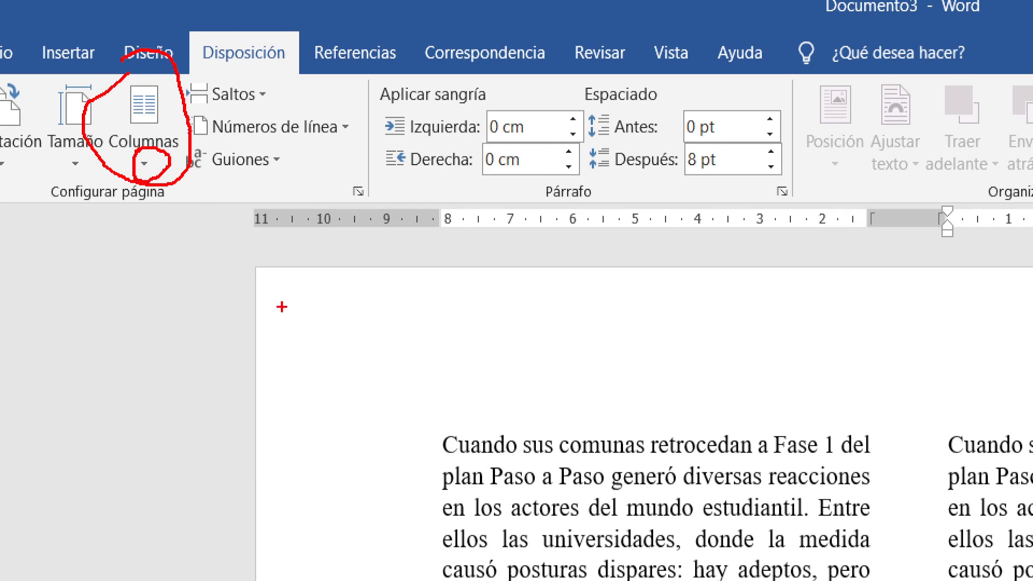
key(Escape)
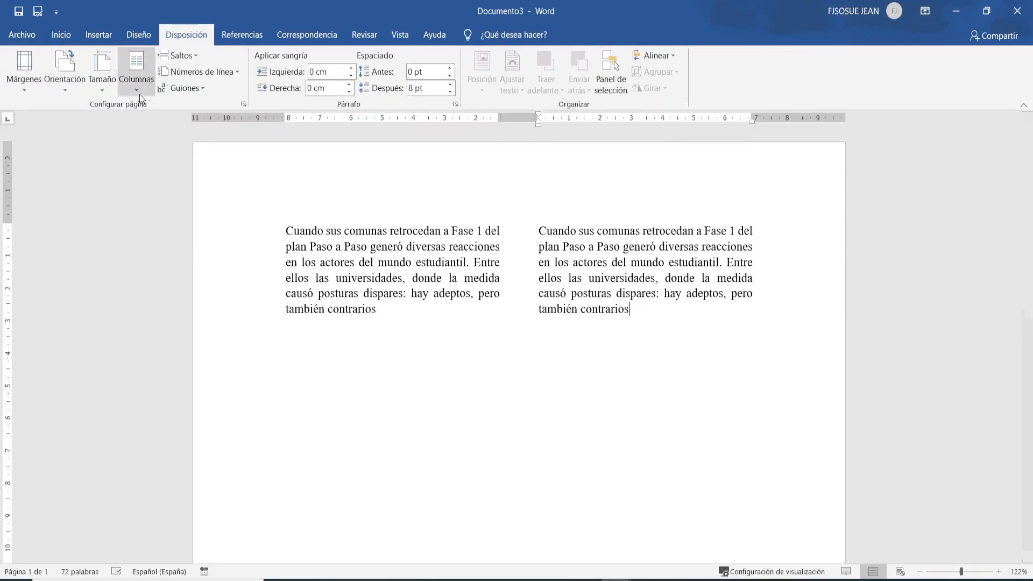
click(138, 91)
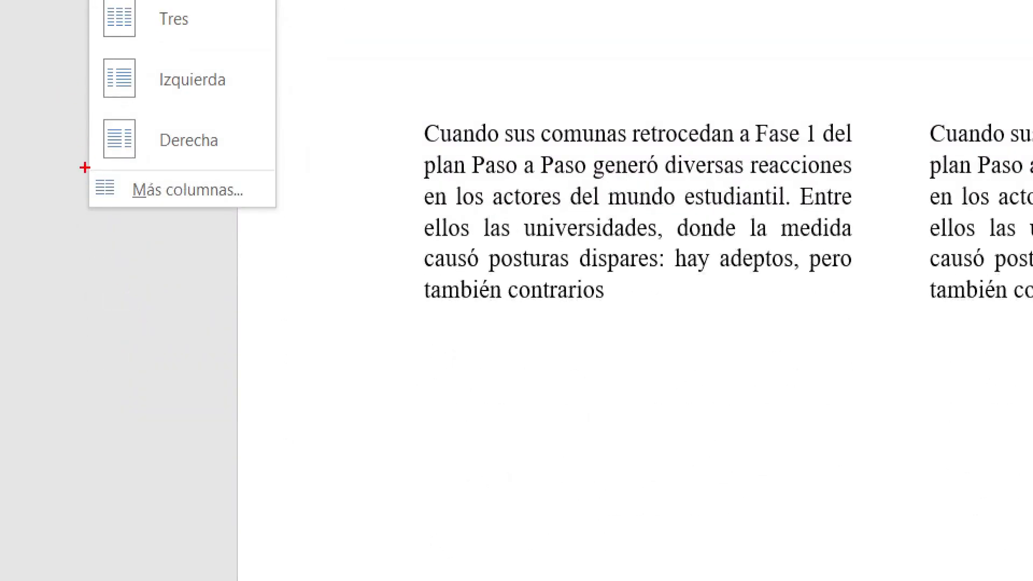
mouse_move(83, 166)
mouse_down()
mouse_move(295, 188)
mouse_move(61, 250)
mouse_move(85, 160)
mouse_up()
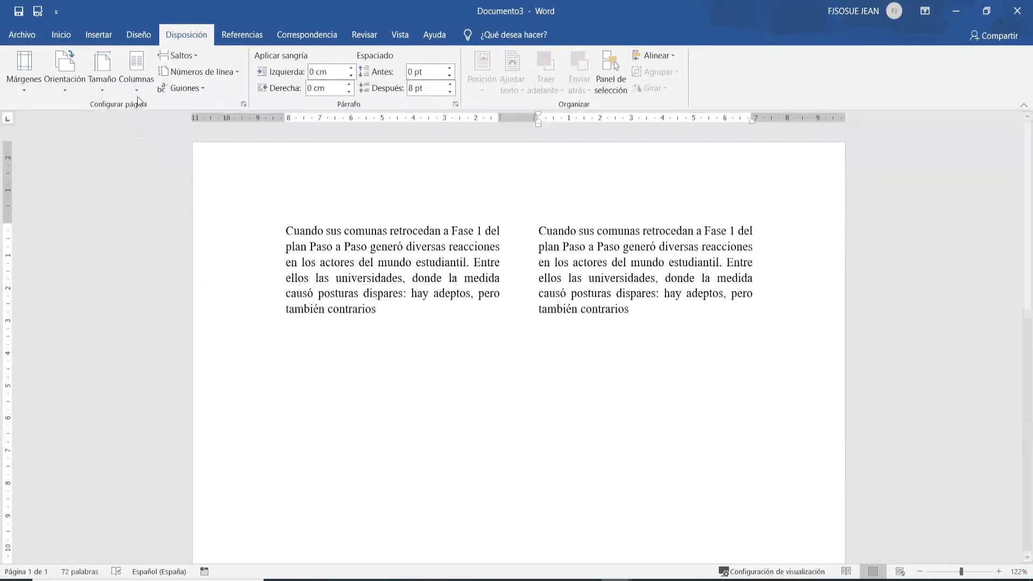
click(137, 93)
click(159, 259)
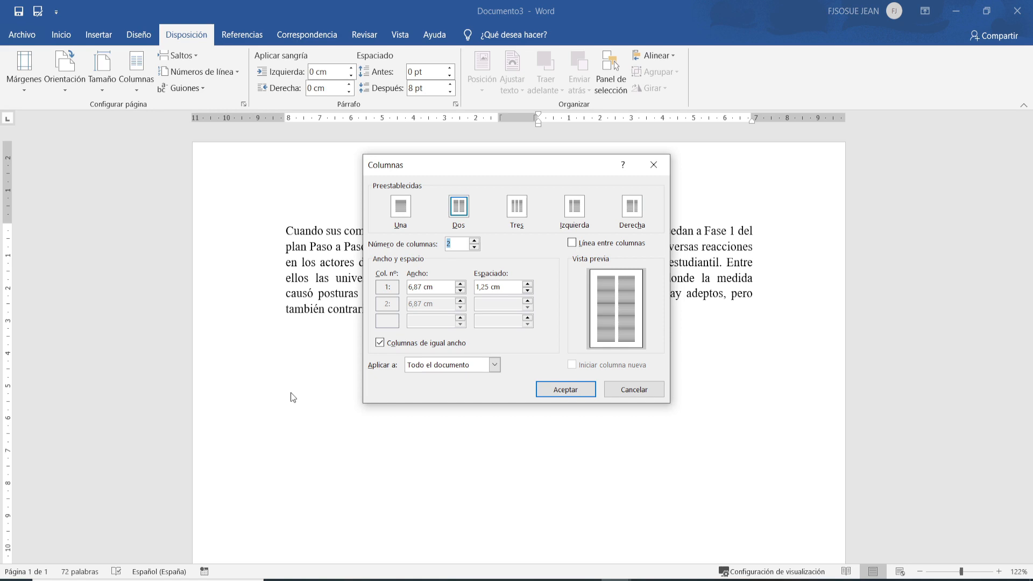
click(654, 165)
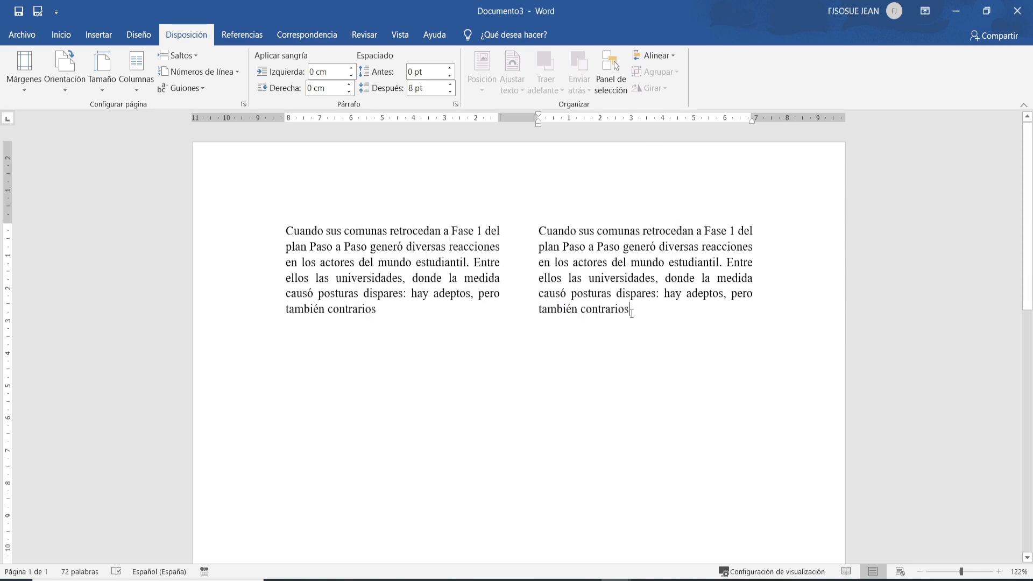
Open the detailed column settings with the cursor at the end of the second column and choose the one-column preset "Una".
click(136, 80)
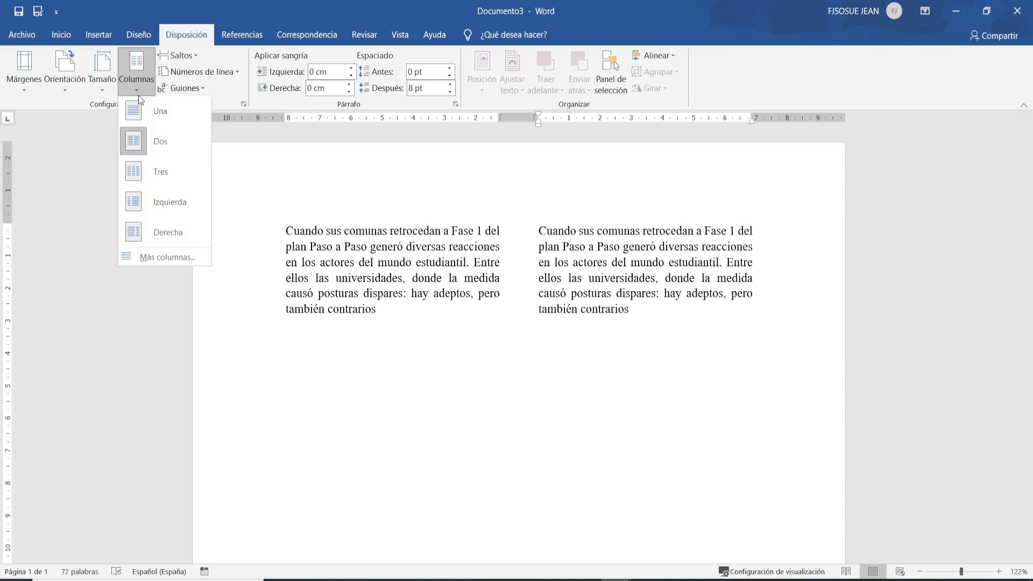
click(164, 258)
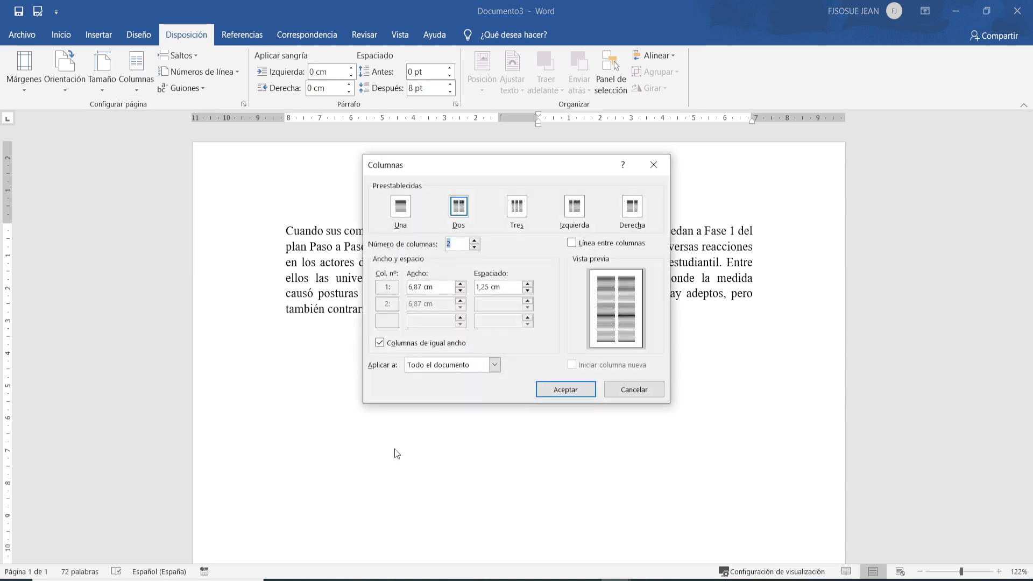
drag(535, 170, 556, 386)
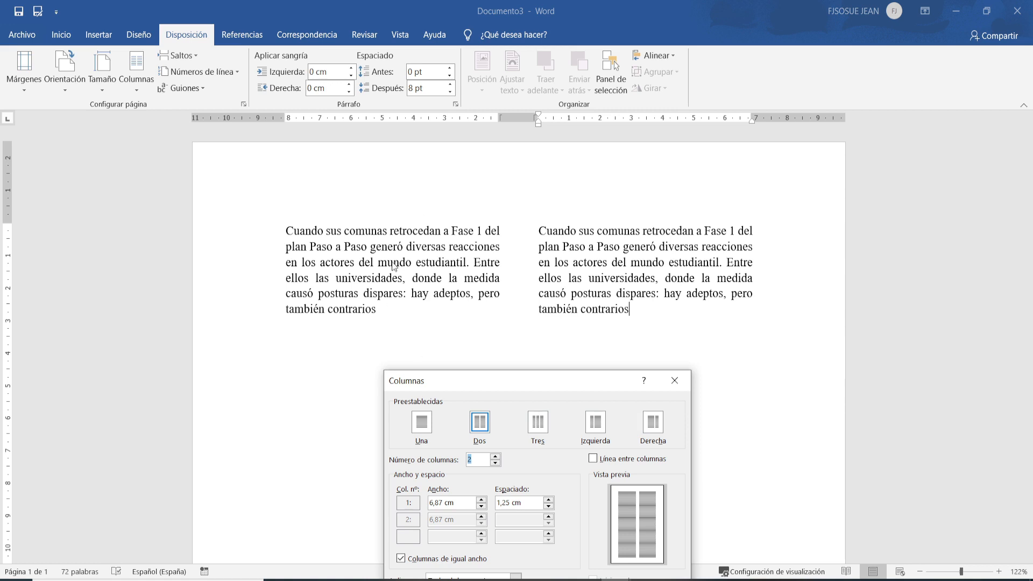
drag(579, 378, 577, 117)
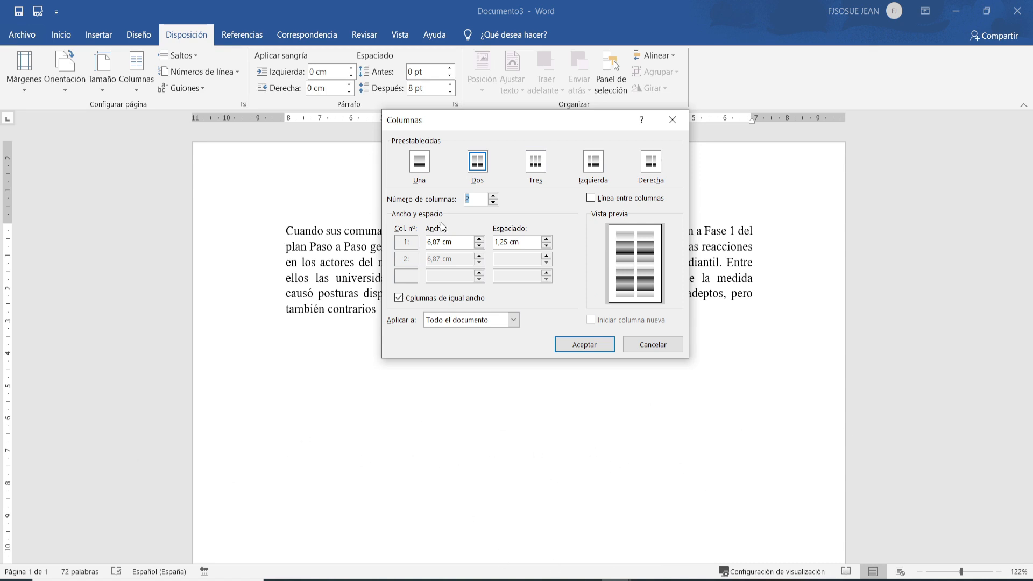
click(420, 163)
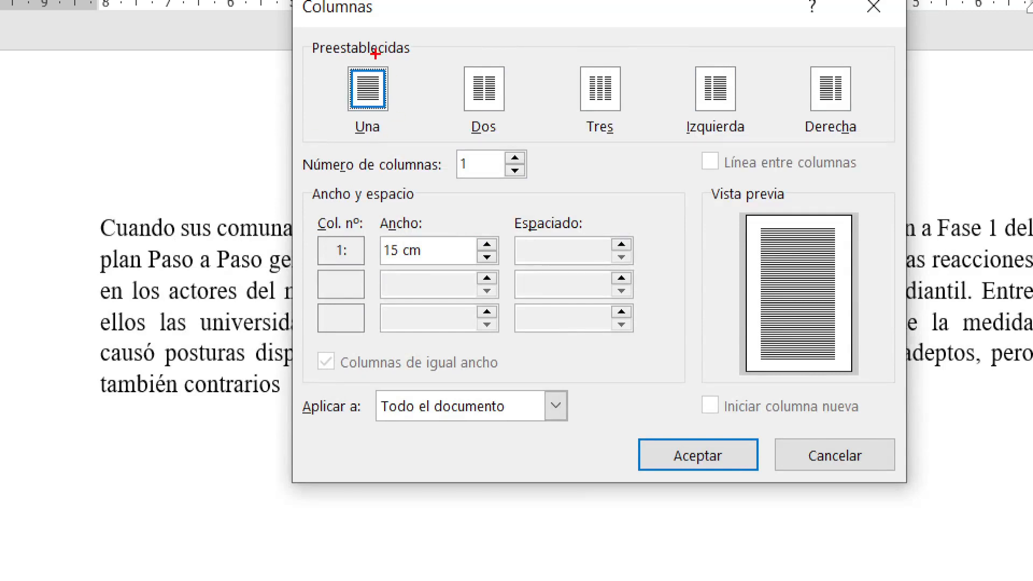
mouse_move(338, 36)
mouse_down()
mouse_move(398, 162)
mouse_move(351, 41)
mouse_up()
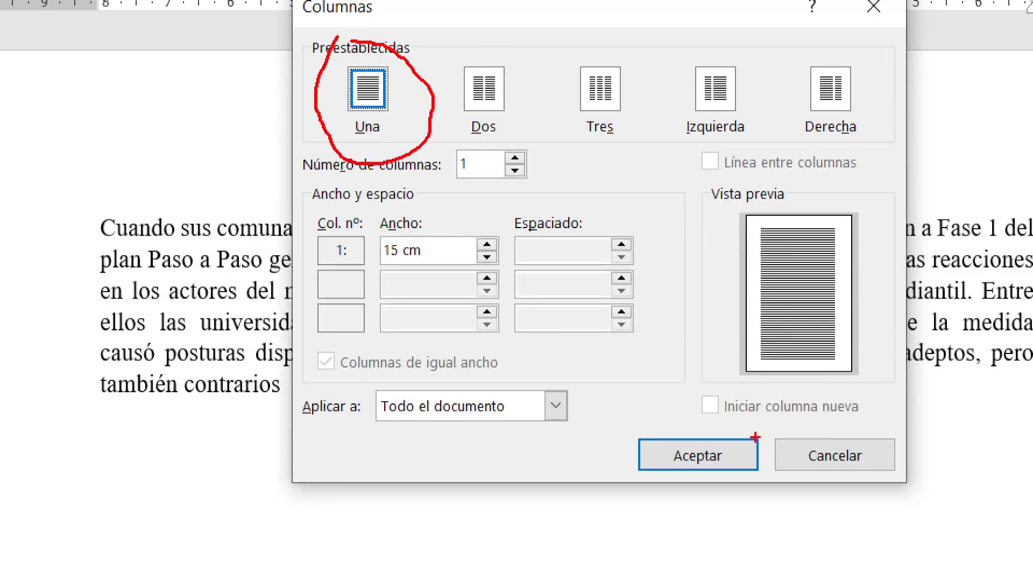
mouse_move(612, 412)
mouse_down()
mouse_move(626, 457)
mouse_move(782, 437)
mouse_move(661, 412)
mouse_up()
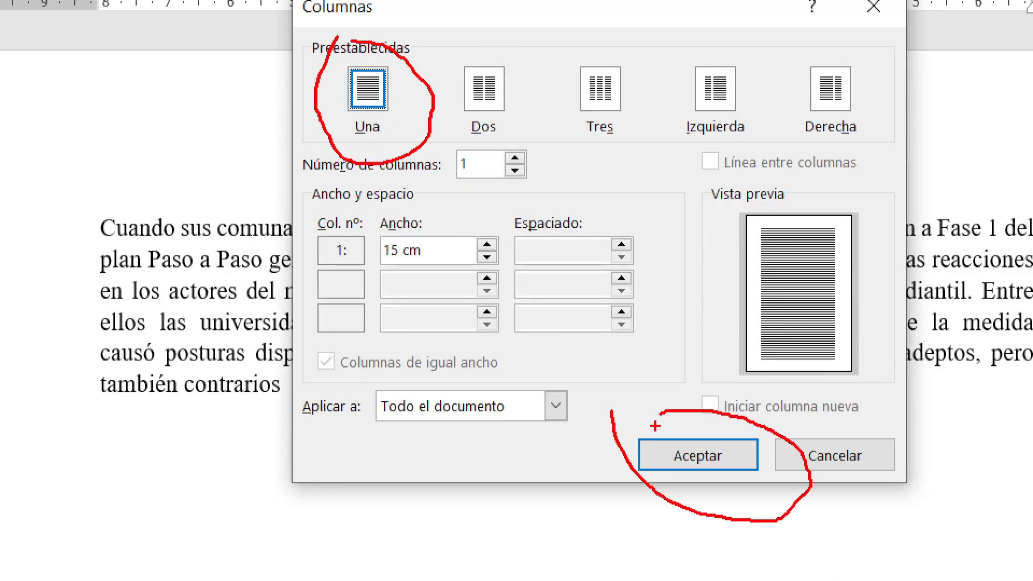
key(Escape)
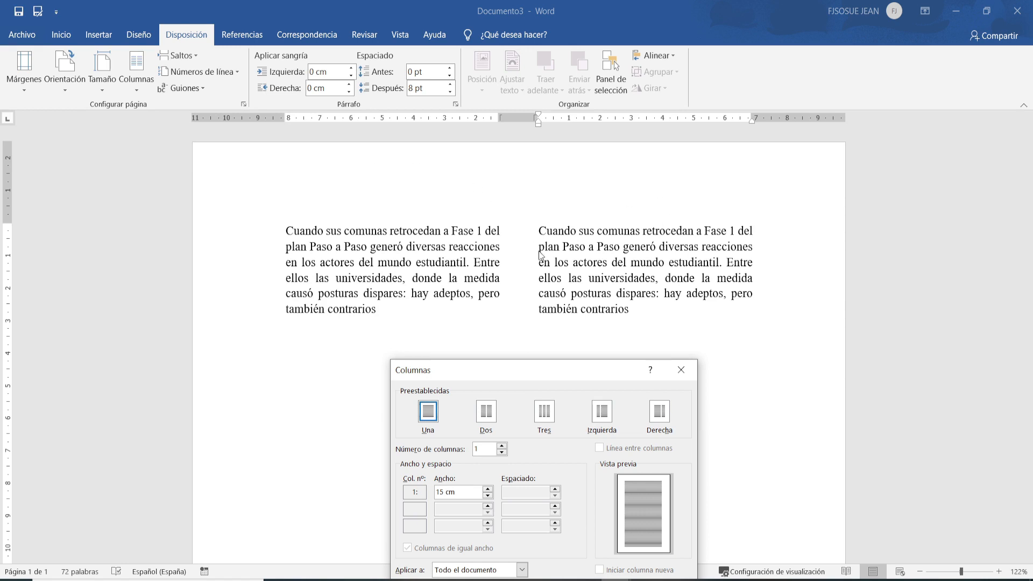
Apply the one-column layout "De aquí en adelante" instead of to the whole document, and confirm the column settings.
drag(547, 365, 571, 86)
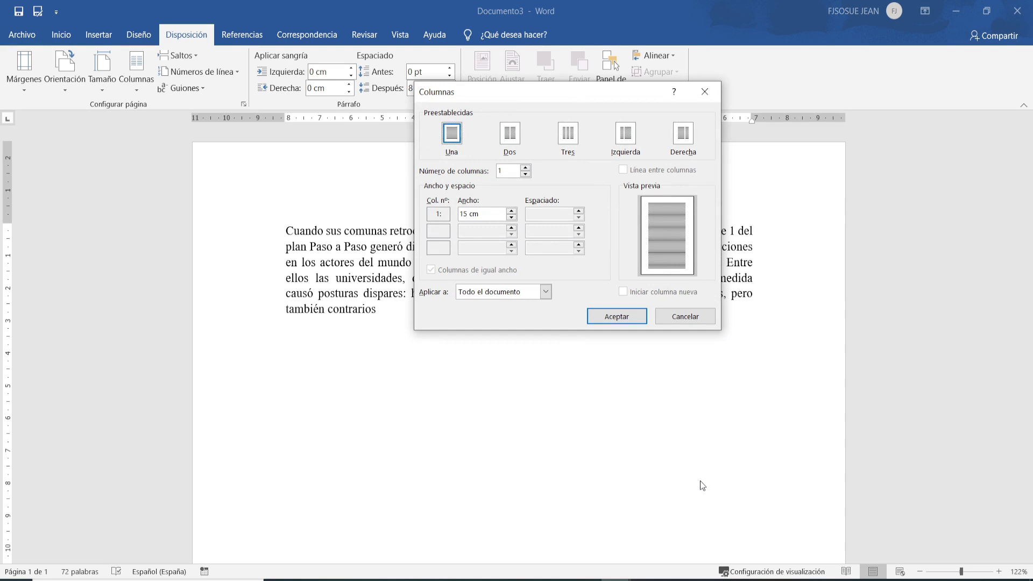
drag(595, 88, 514, 489)
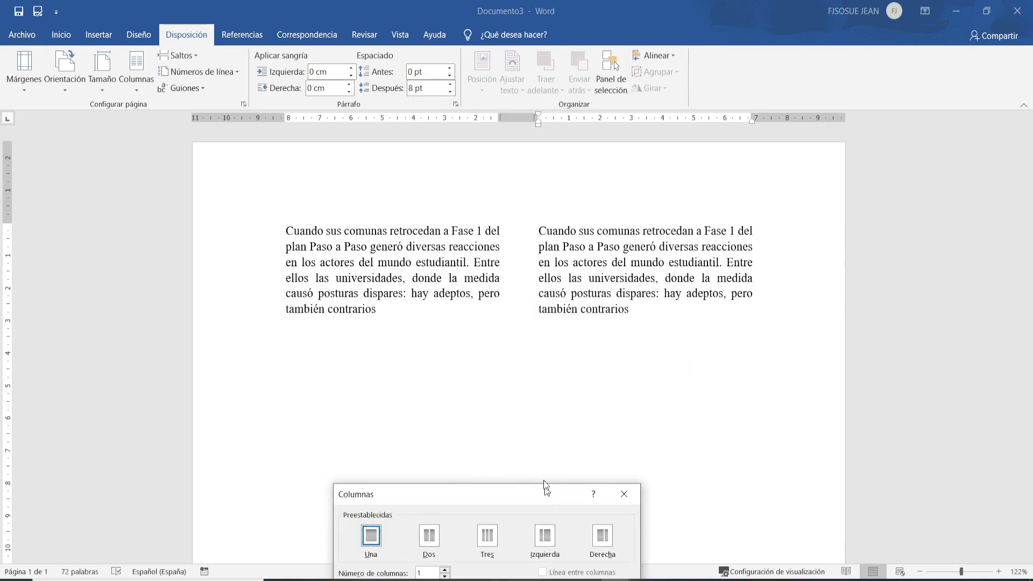
drag(544, 491, 572, 164)
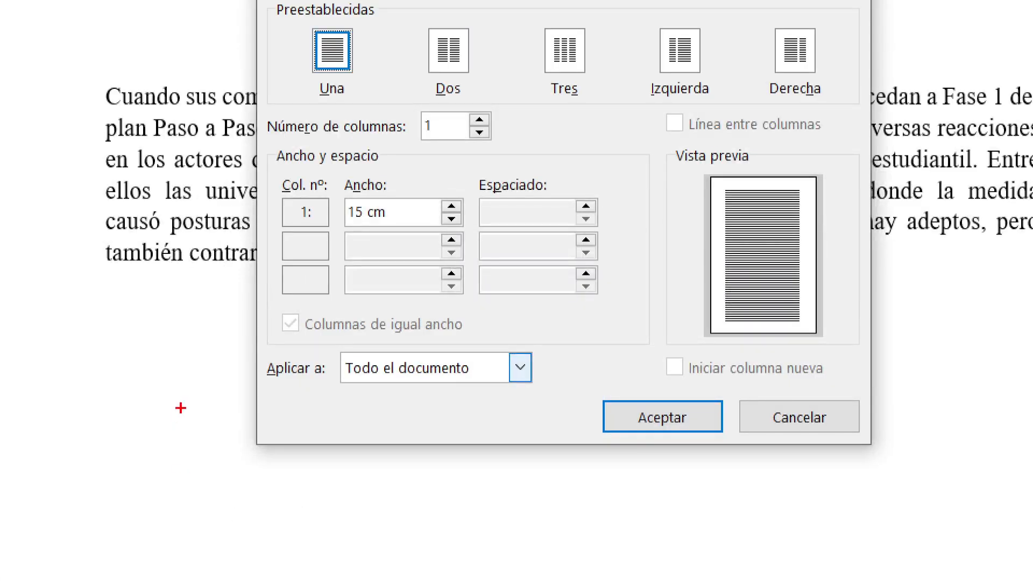
mouse_move(265, 354)
mouse_down()
mouse_move(265, 410)
mouse_move(479, 401)
mouse_move(585, 319)
mouse_move(240, 347)
mouse_up()
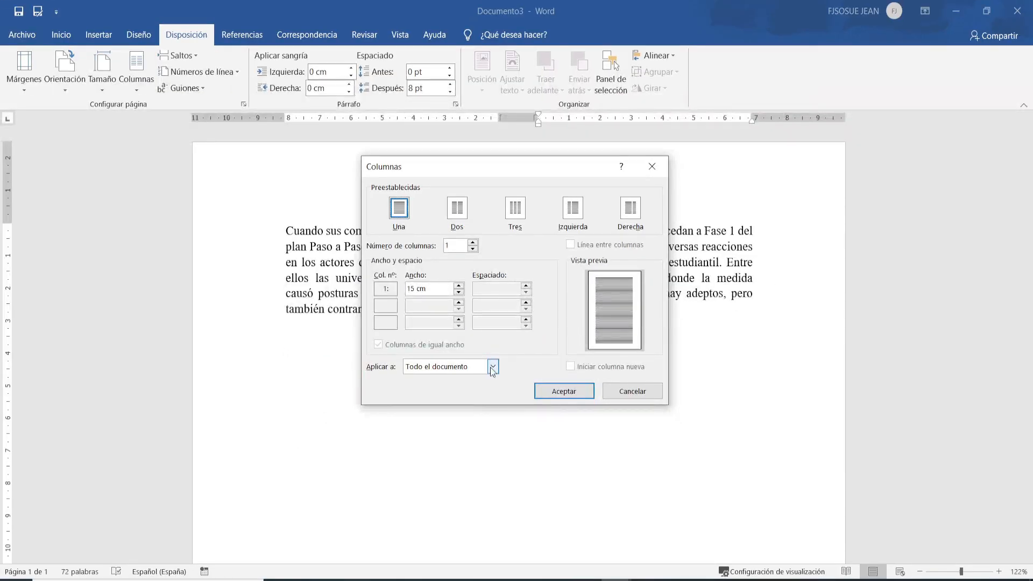
click(492, 368)
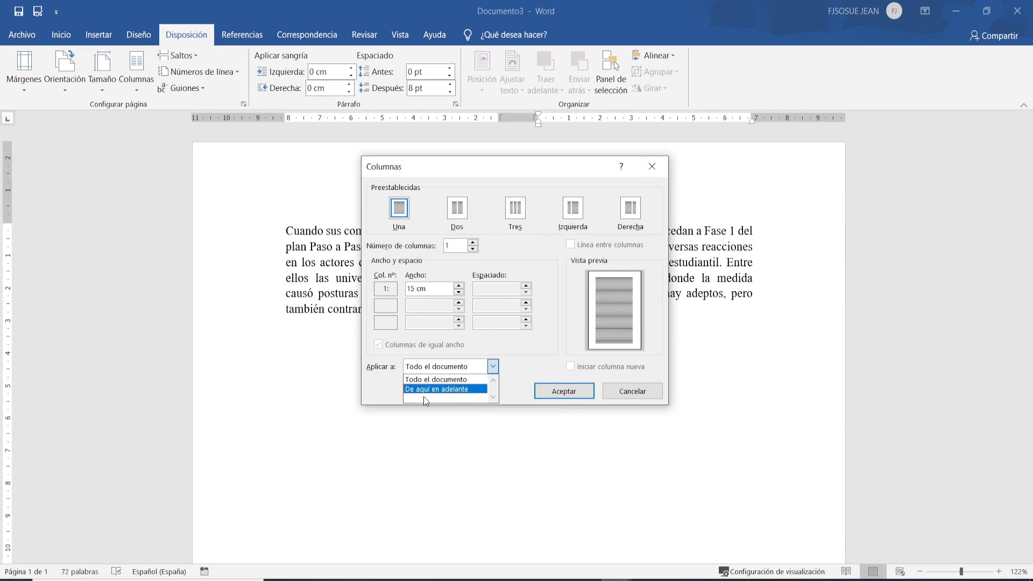
click(451, 389)
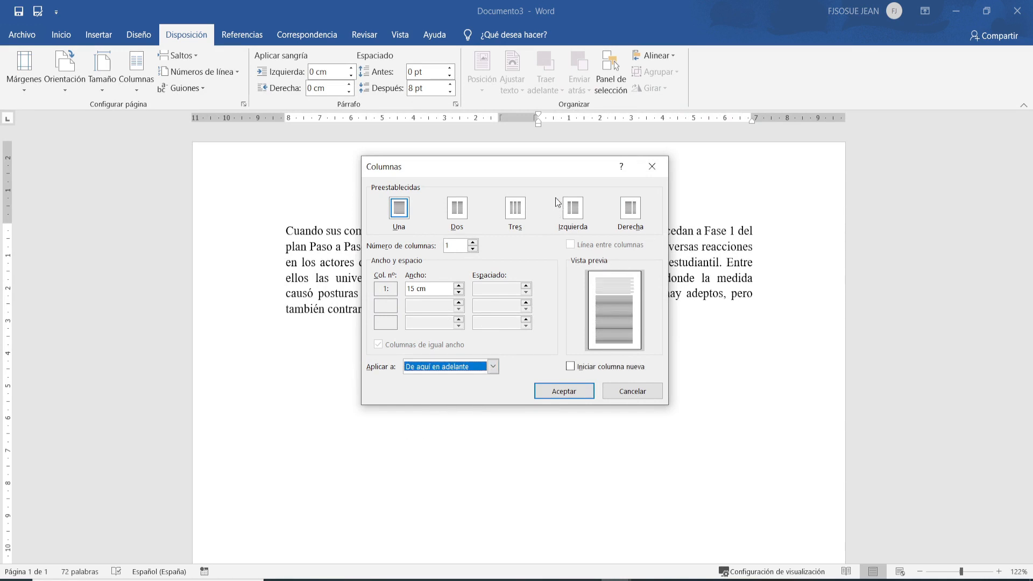
drag(565, 169, 604, 428)
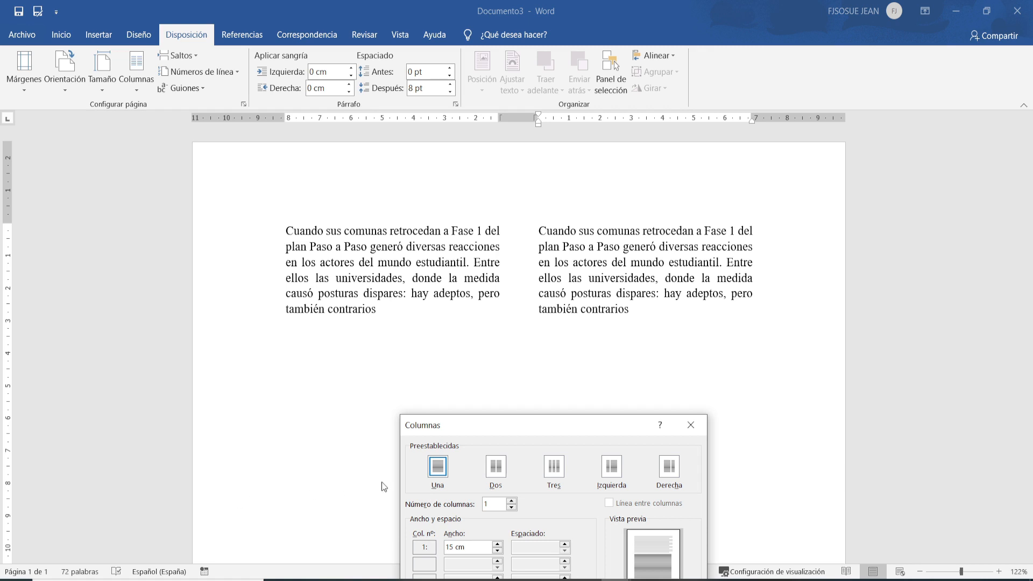
drag(616, 428, 578, 141)
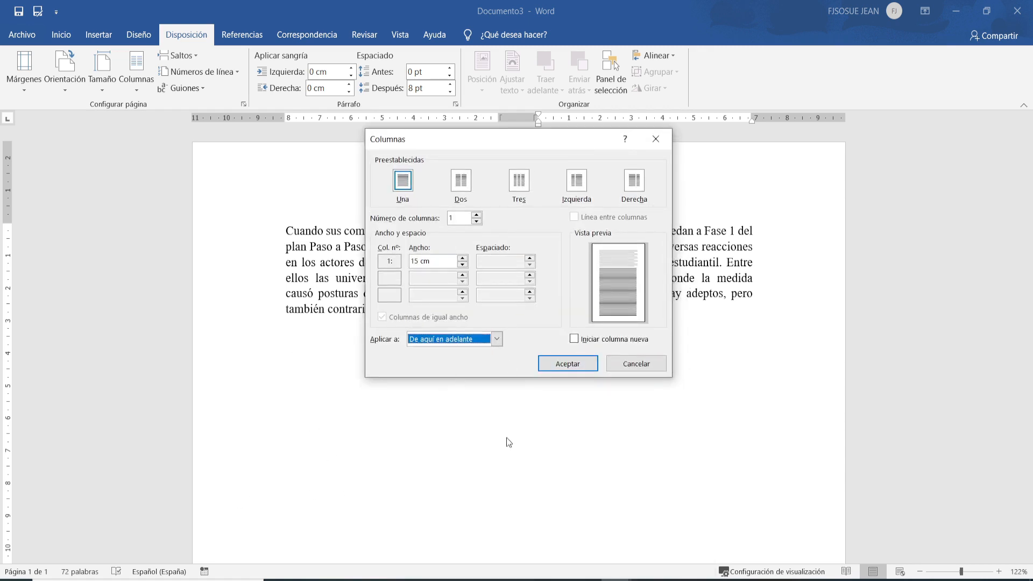
click(575, 367)
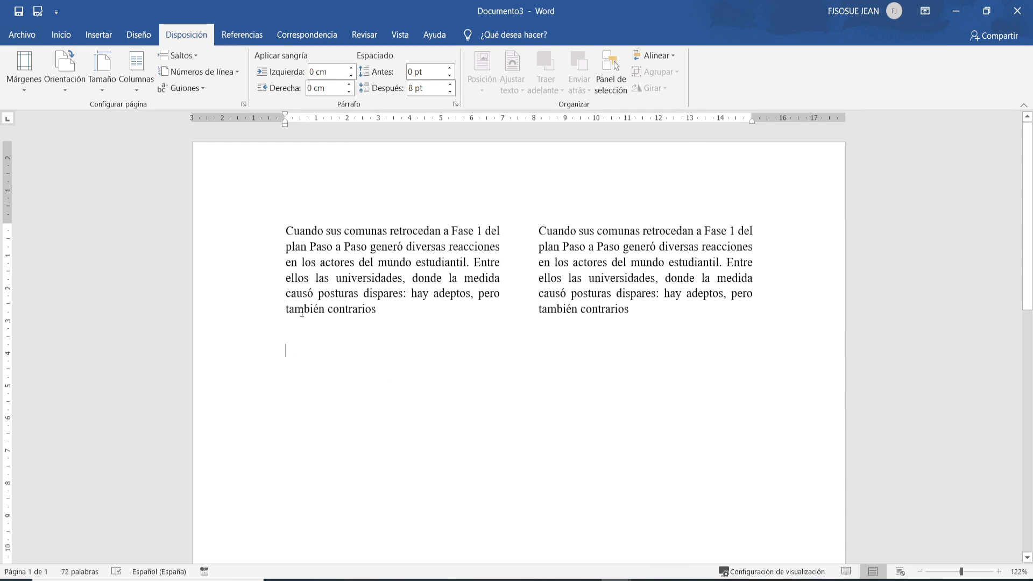
Fill the single-column section below the two columns with four full-width lines of the letter "a".
click(636, 311)
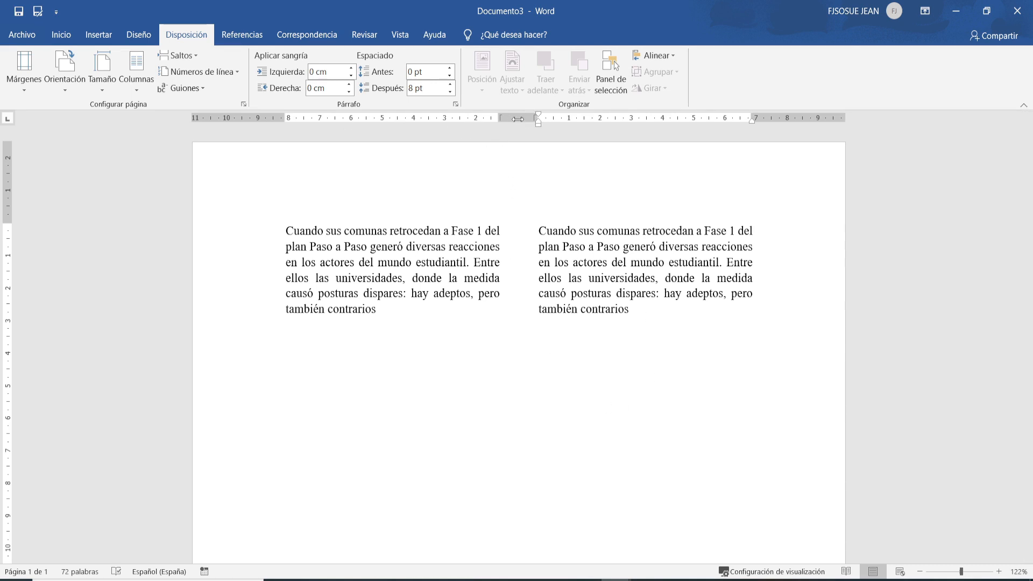
click(513, 230)
click(321, 366)
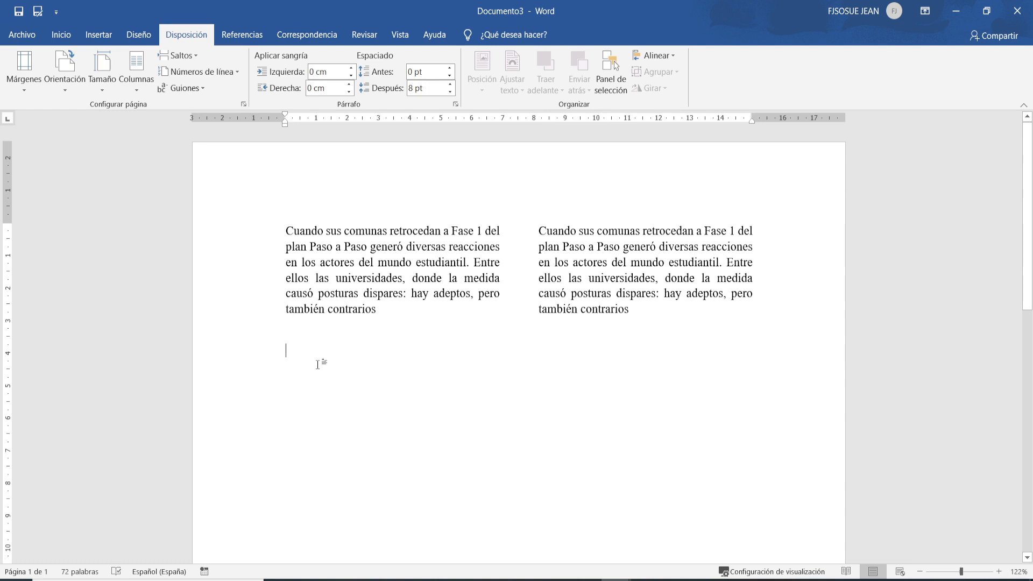
text(aaaaaaaaaaaaaaaaaaaaaaa)
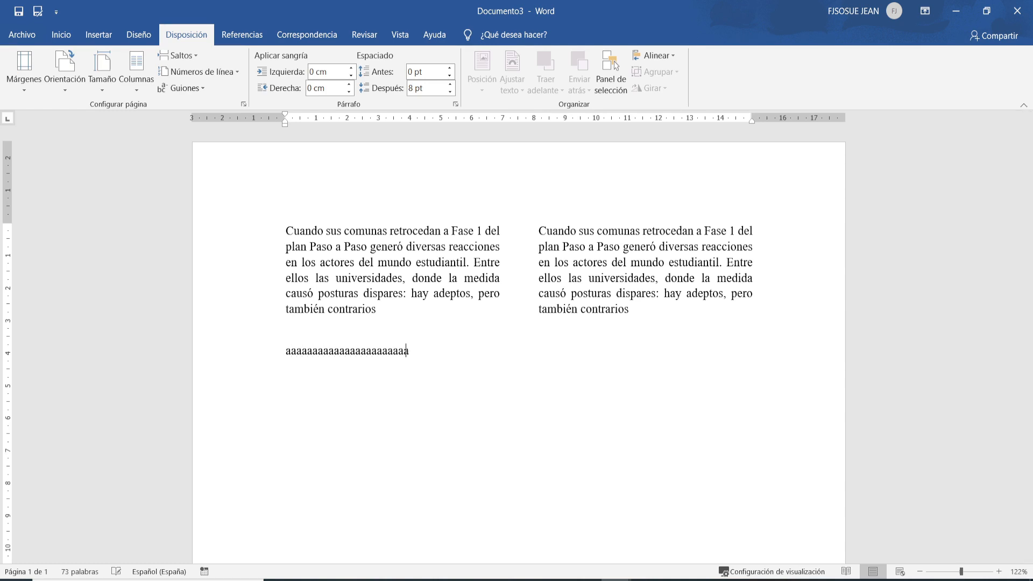
text(aaaaaaaaaaaaaaaaaaaaaaaaaaaaaaaaaaaaaaaaaaaaaaaaaaaaaaaaaaaaaaaaaaaaaaaaaaaaaaaaaaaa)
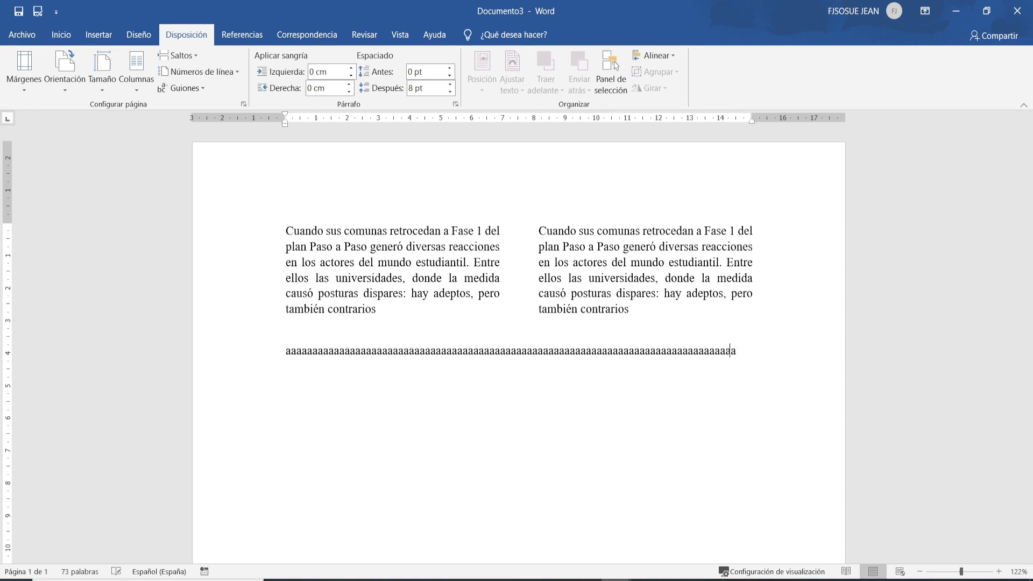
text(aaaaaaaaaaaaaaaaaaaaaaaaaaaaaaaaaaaaaaaaaaaaaaaaaaaaa)
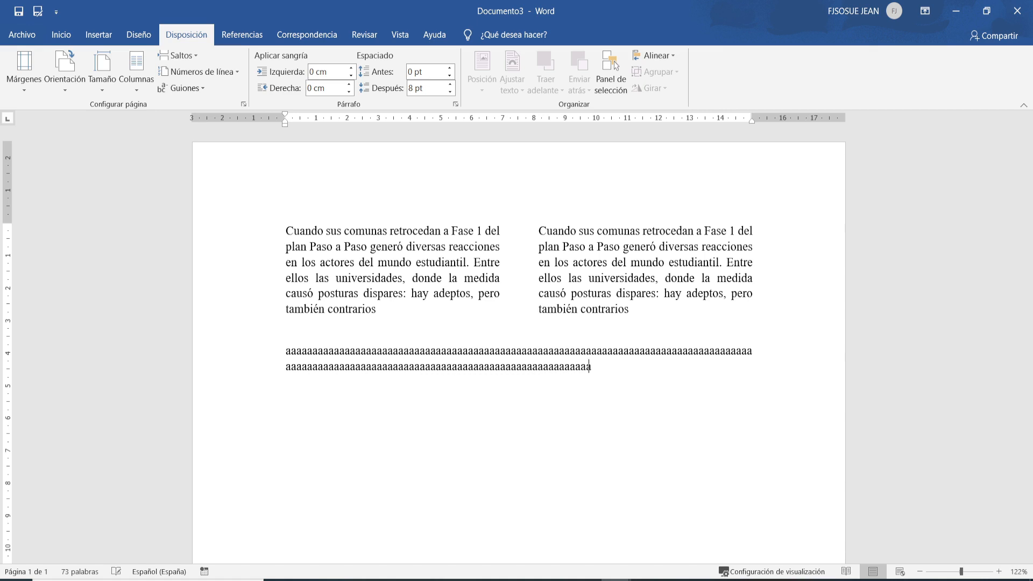
text(aaaaaaaaaaaaaaaaaaaaaaaaaaaaaaaaaaaaaaaaaaaaaaaaaaaaaaaaaaaaaaaaaaaaaaaaaaaaaaaaaaaaaaaaaaaaaaaaaaaaaaaaaaaa)
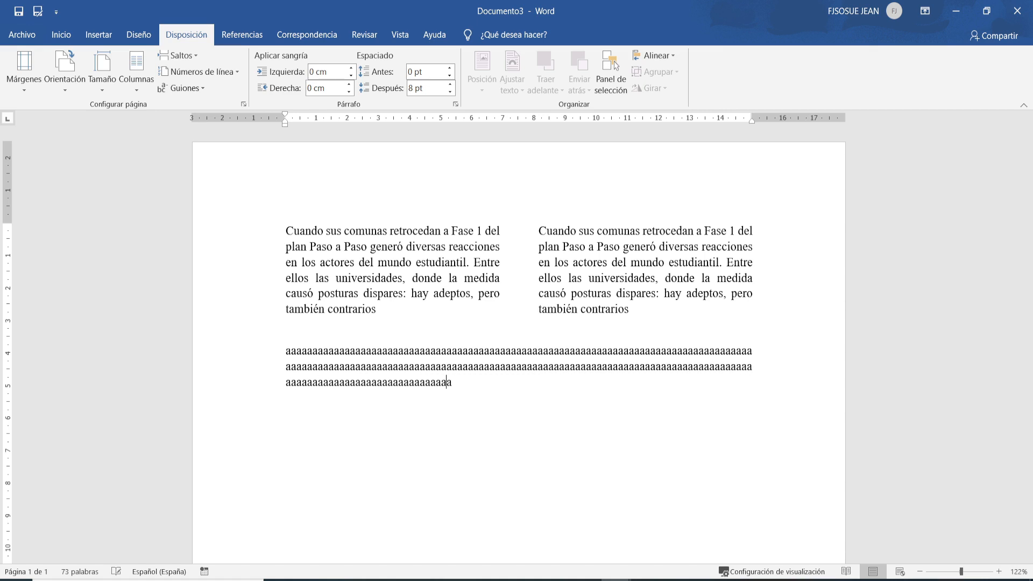
text(aaaaa)
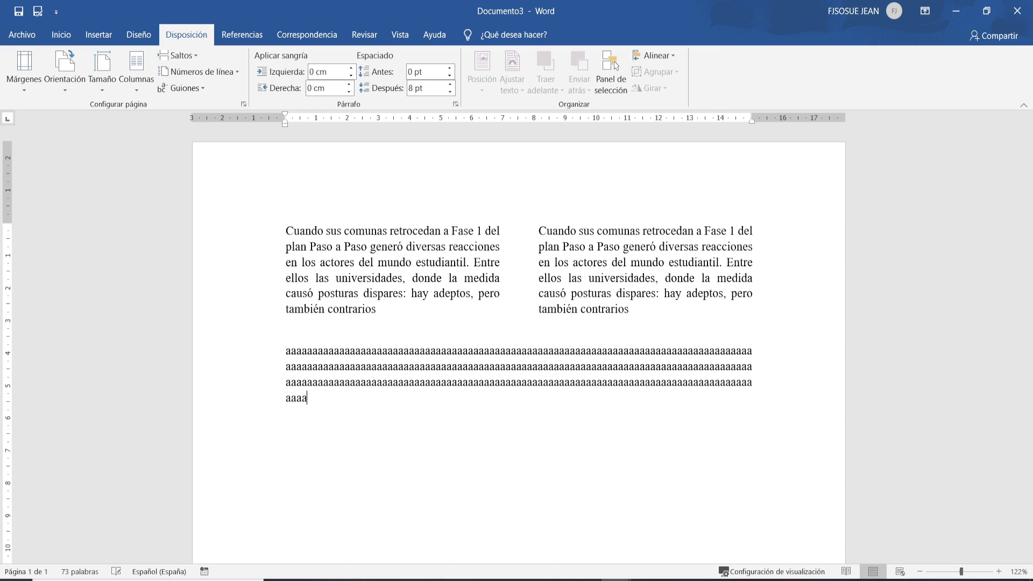
text(aaaaaaaaaaaaaaaaaaaaaaaaaaaaaaaaaaaaaaaaaaaaaaaaaaaaaaaaaaaaaaa)
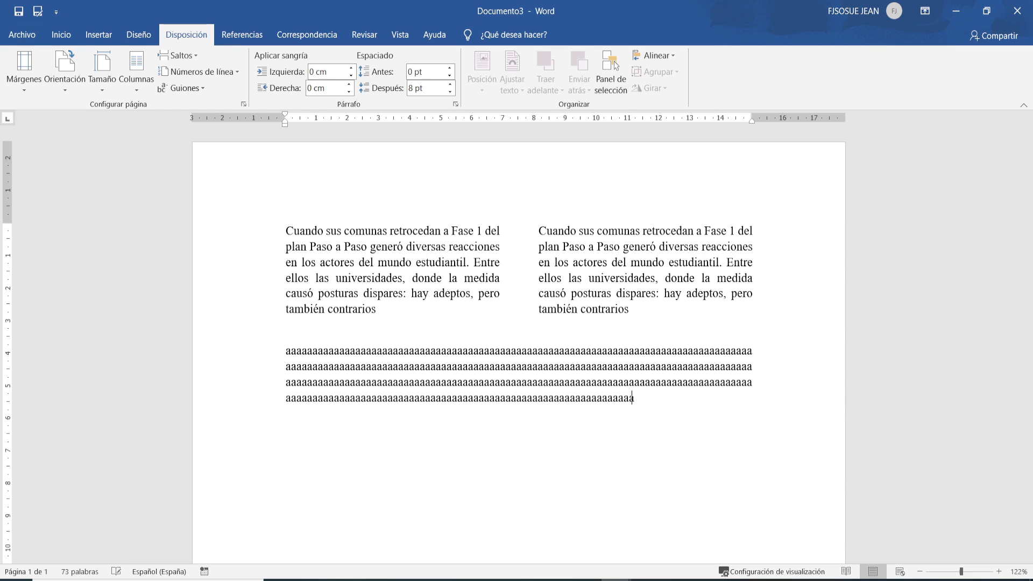
text(aaaaaaaaaaaaaaaaaaaaaa)
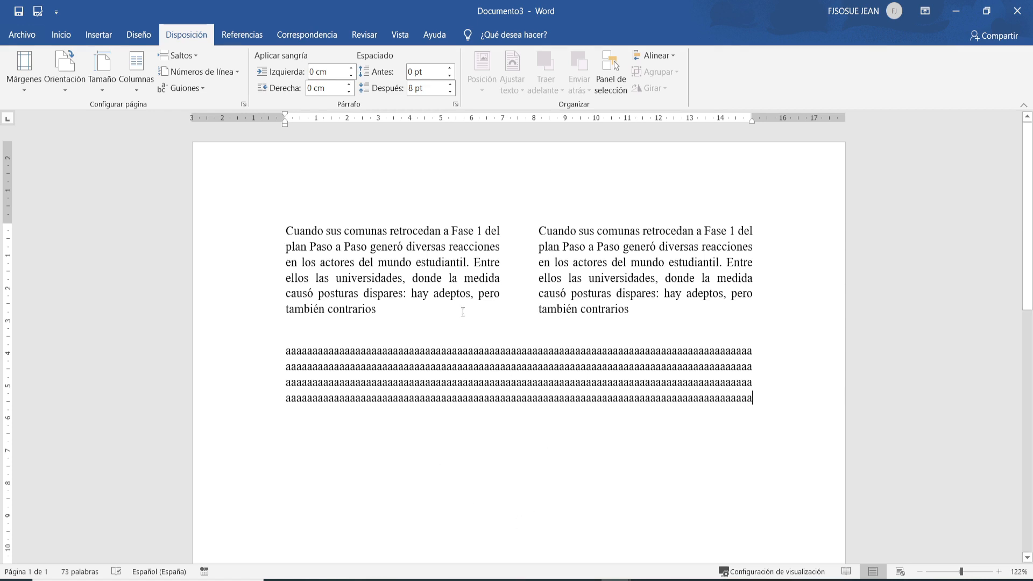
Place the cursor at the start of the first column's paragraph and review the layout of both sections.
click(285, 228)
scroll(507, 420, down, 5)
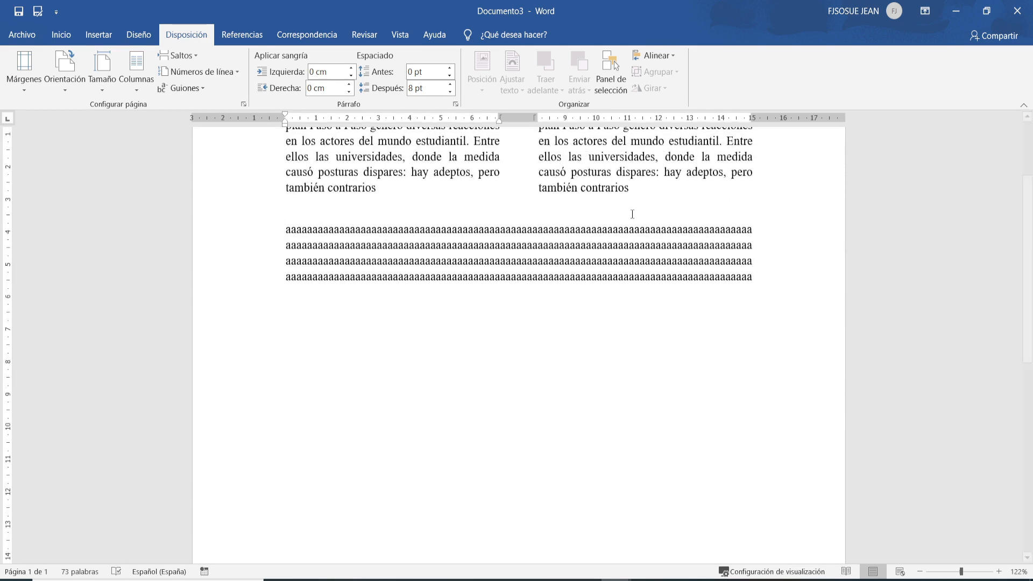
scroll(507, 419, up, 3)
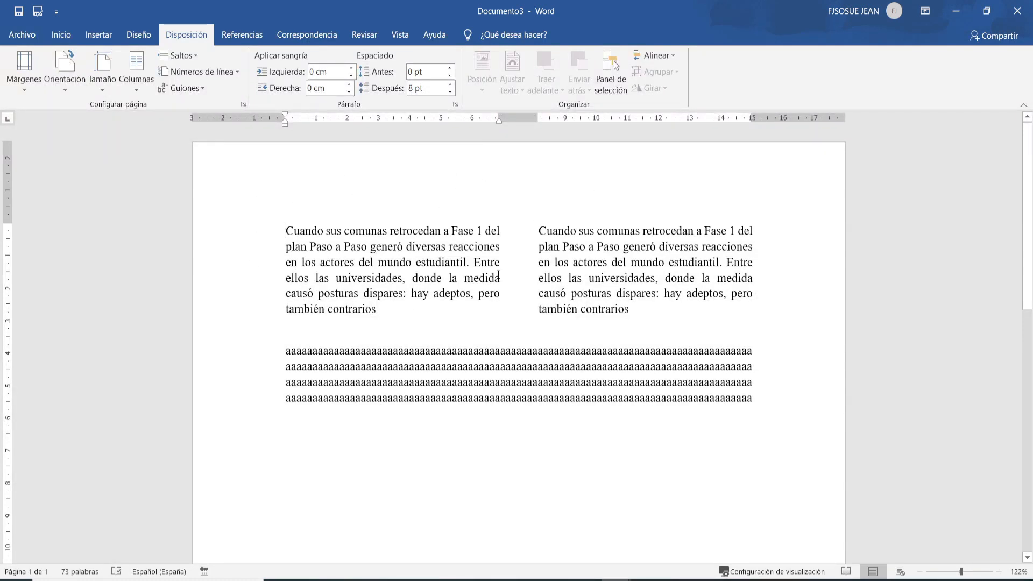
Examine the whole page, comparing the two-column paragraphs with the full-width lines of the single-column section below them.
scroll(611, 365, down, 8)
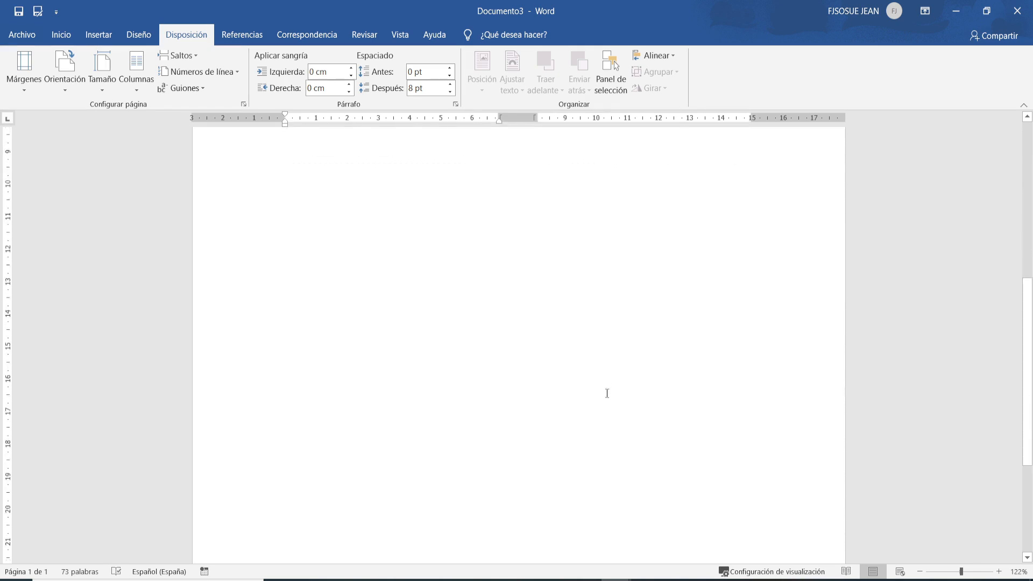
scroll(606, 393, up, 7)
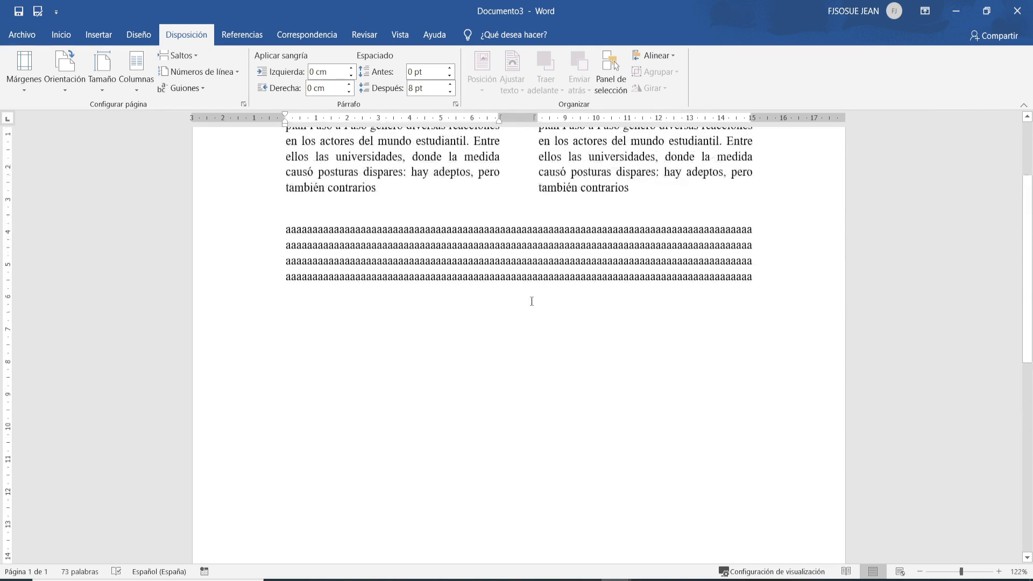
scroll(532, 301, up, 3)
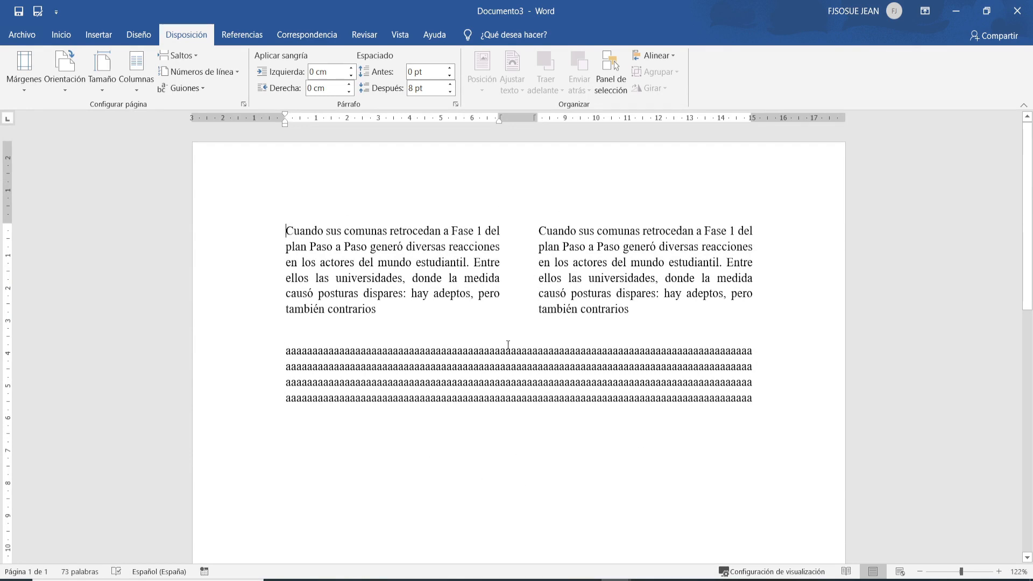
scroll(704, 408, down, 3)
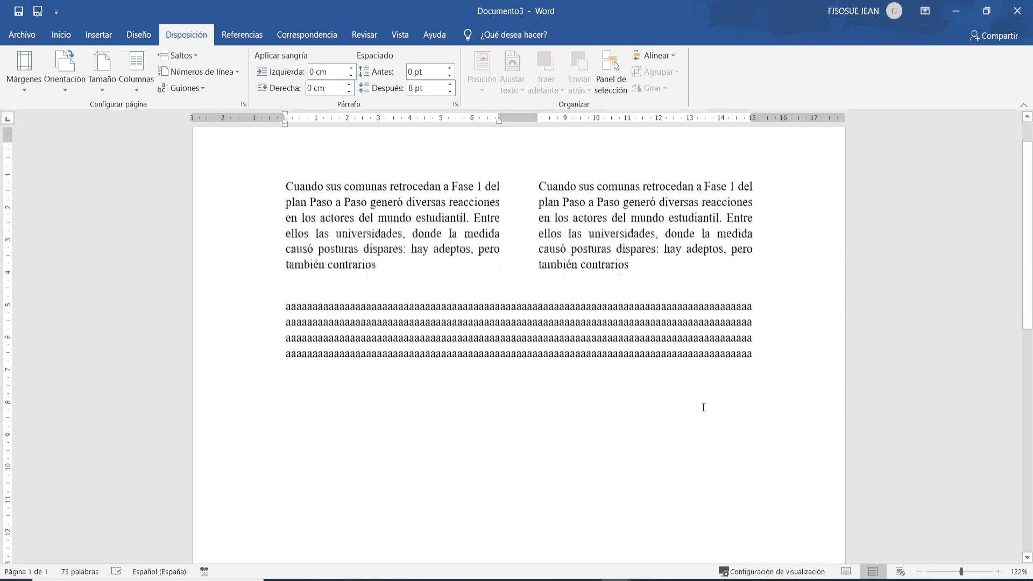
click(780, 369)
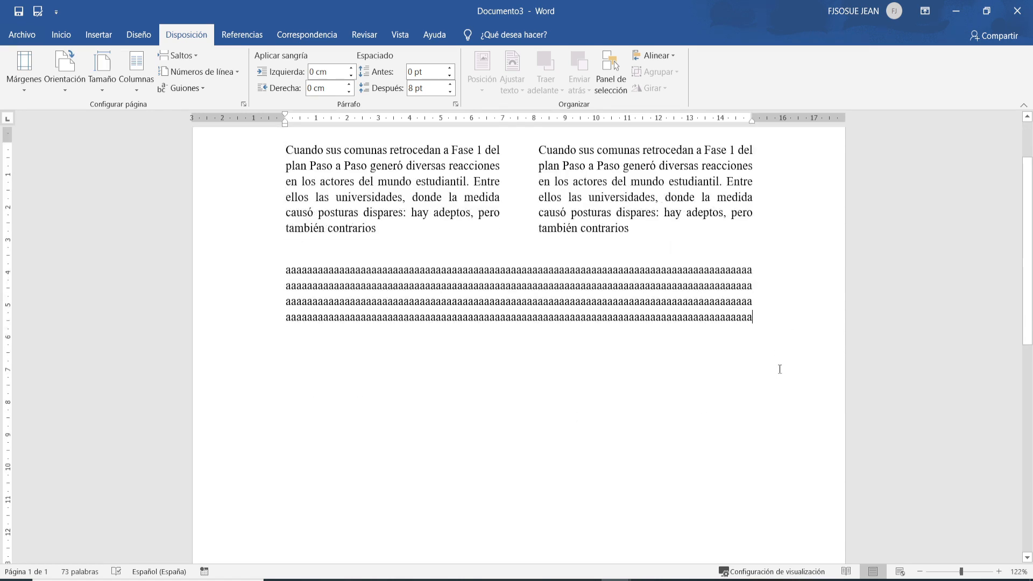
scroll(513, 427, up, 3)
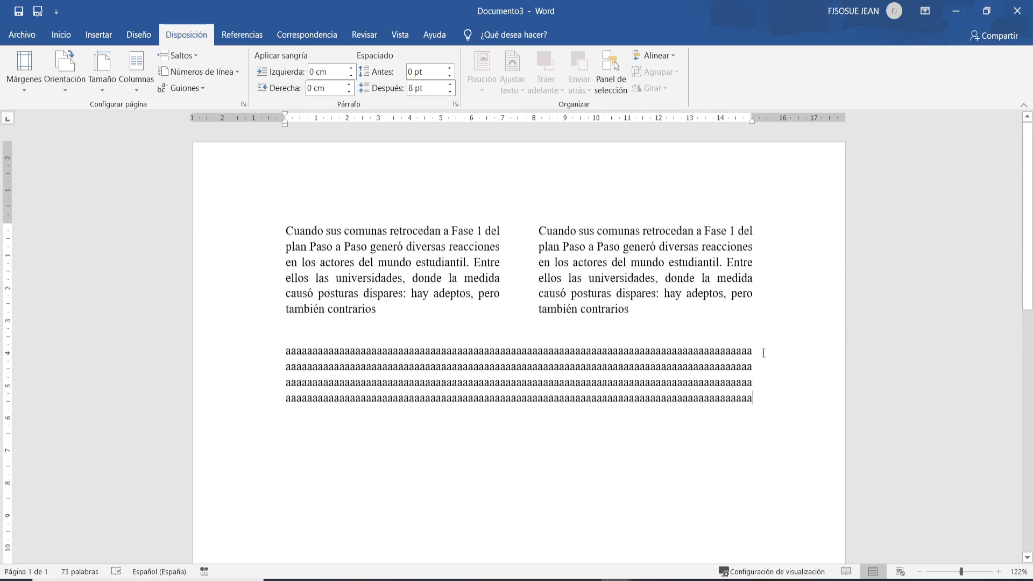
scroll(745, 371, down, 3)
click(722, 299)
scroll(439, 348, up, 2)
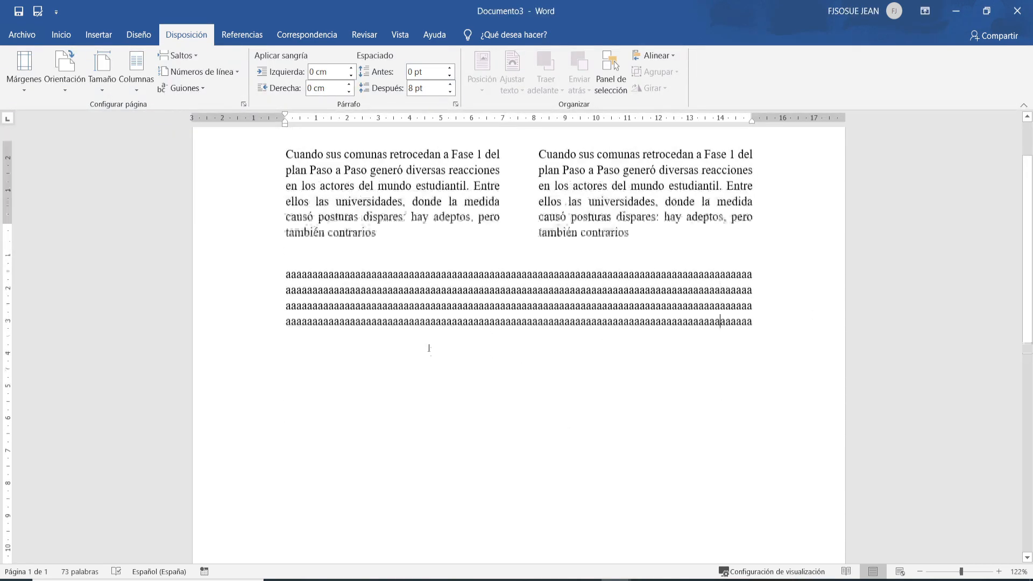
scroll(429, 348, up, 3)
Check the two-column and single-column layout in an enlarged print preview, and return to the document without printing.
click(20, 37)
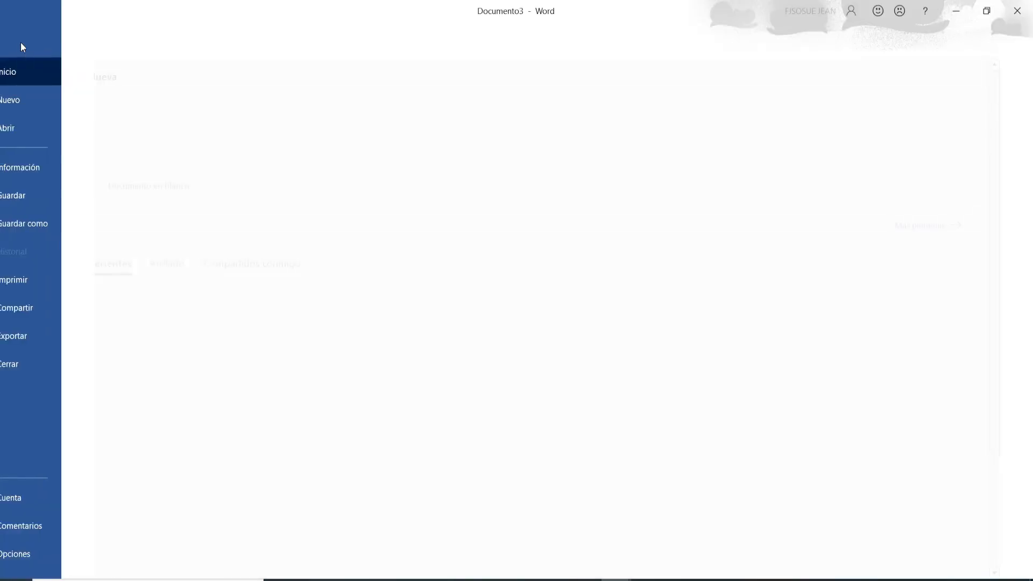
click(47, 283)
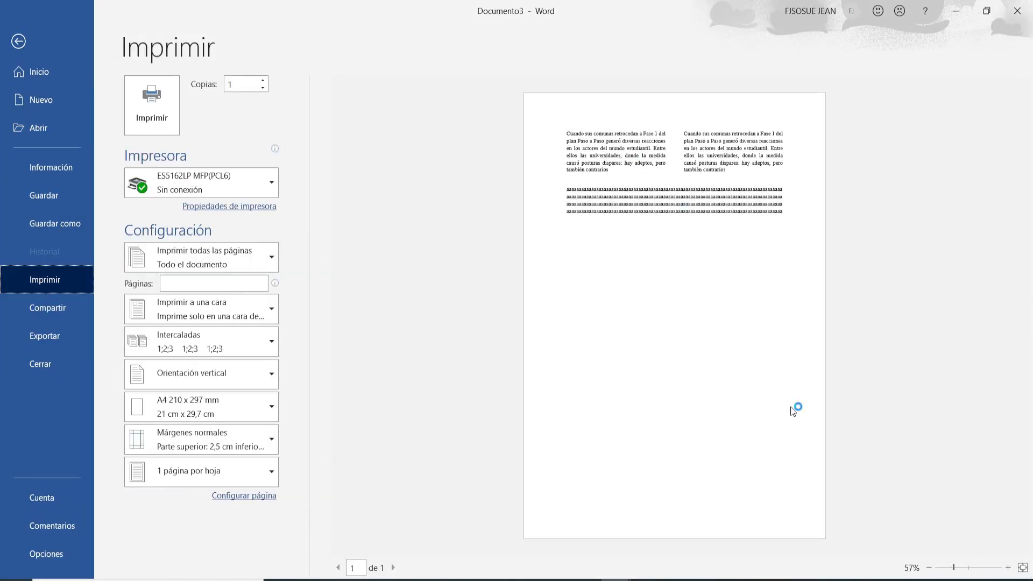
click(973, 567)
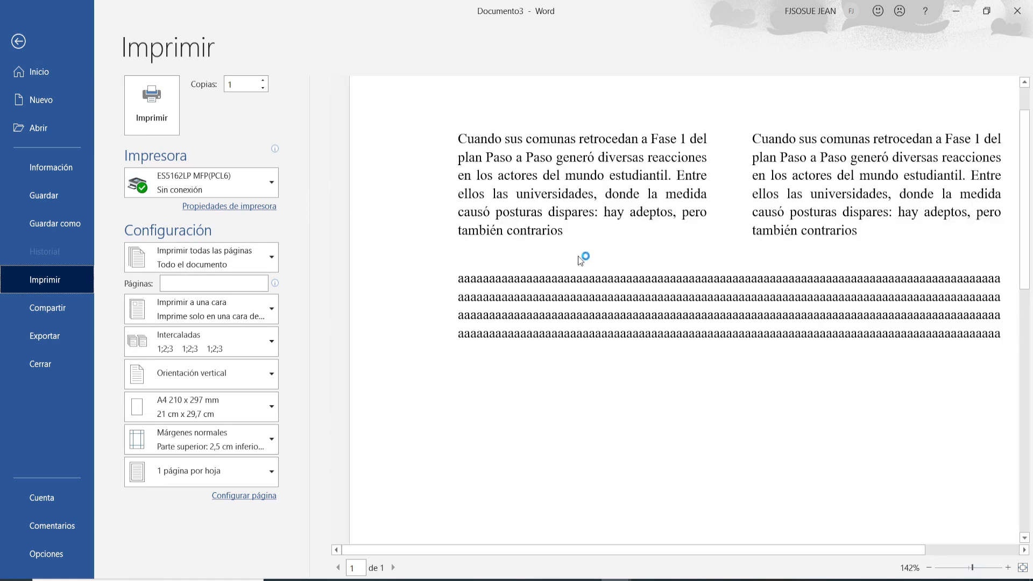
drag(915, 549, 1012, 534)
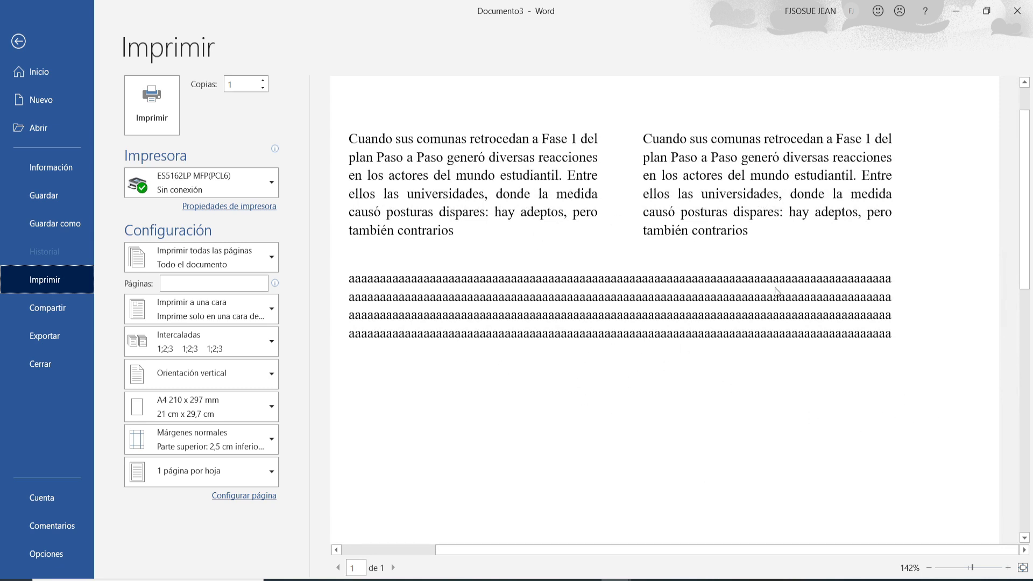
click(19, 41)
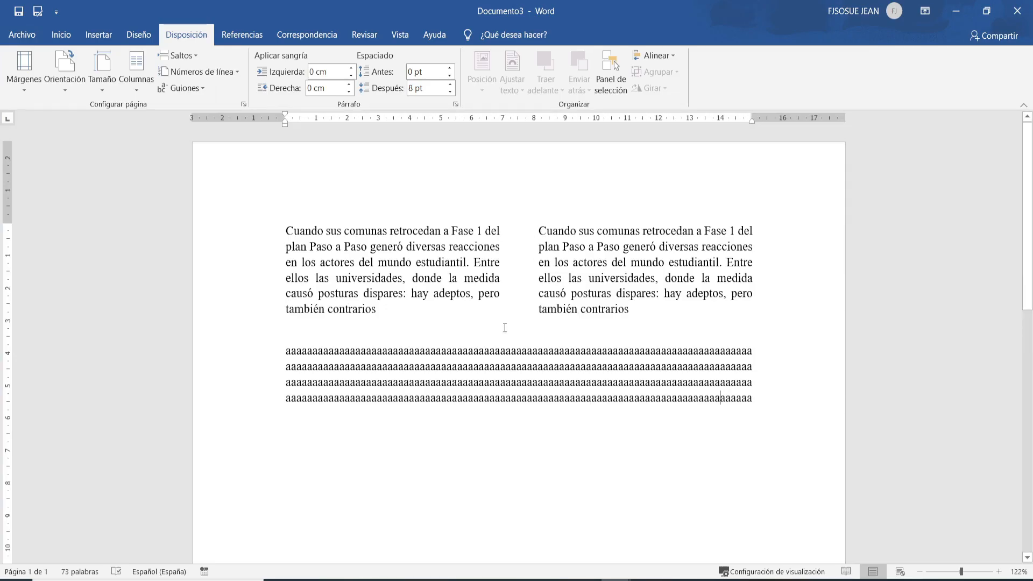